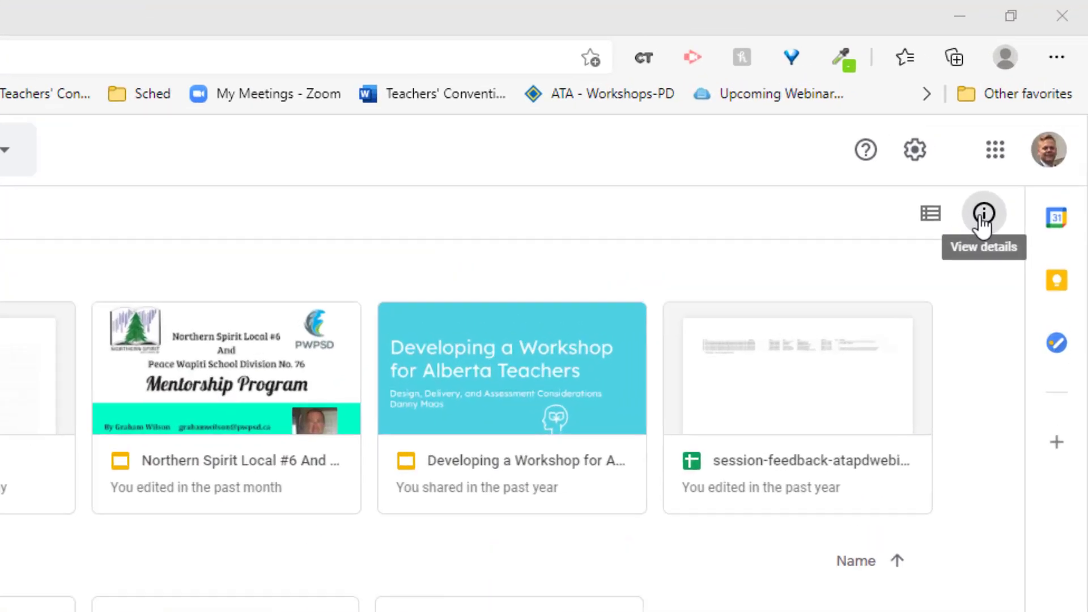
# Step: Show the details pane and display the details of the Copy of Intro to spaced repetition resources.docx file
pyautogui.click(1035, 110)
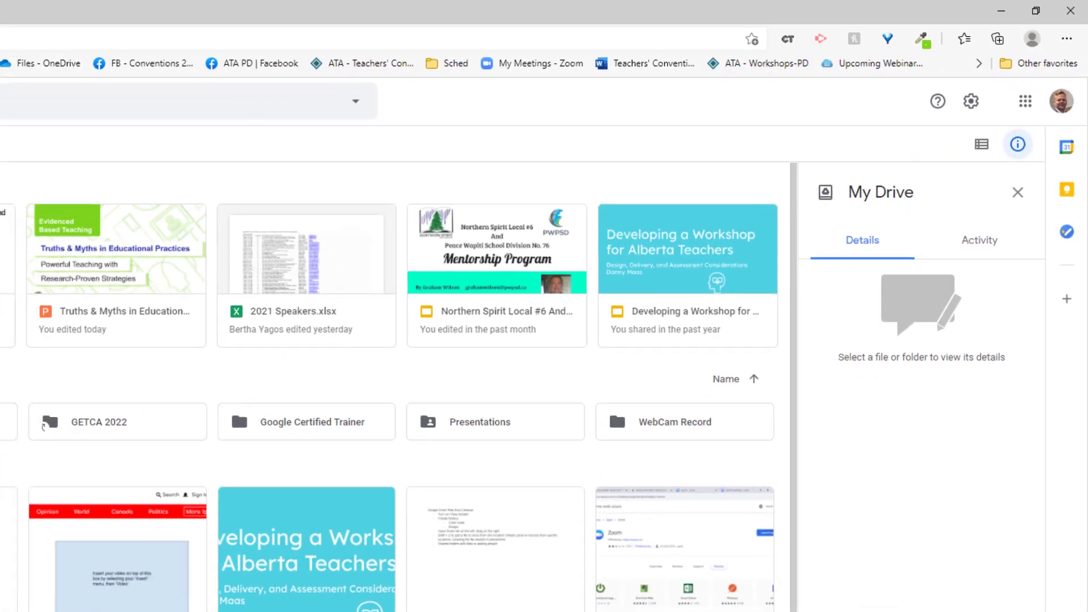
pyautogui.click(14, 578)
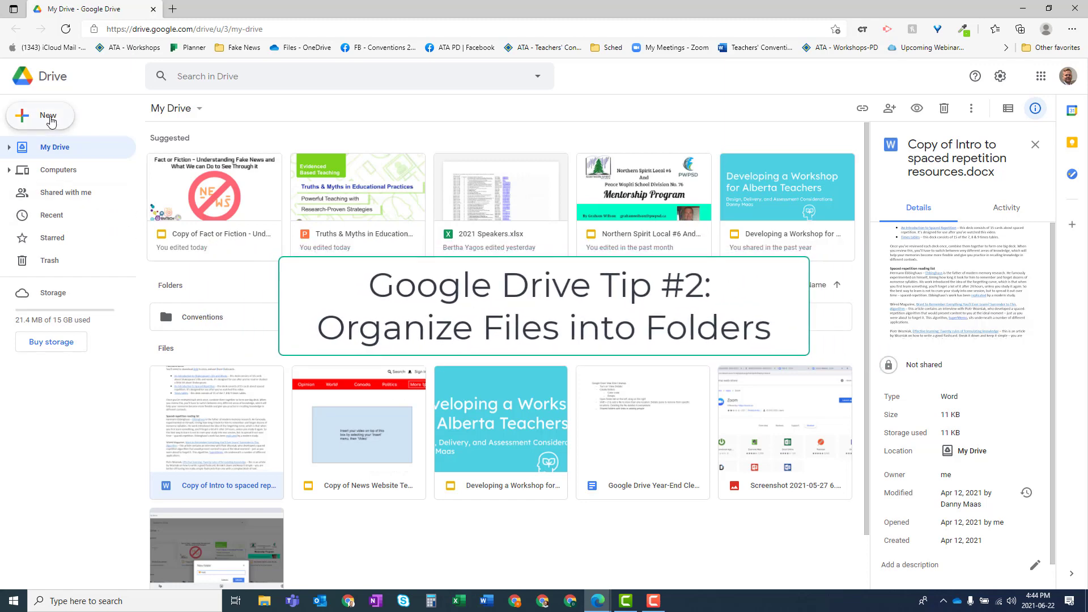
# Step: Create a new folder named Screenshots in My Drive
pyautogui.click(44, 115)
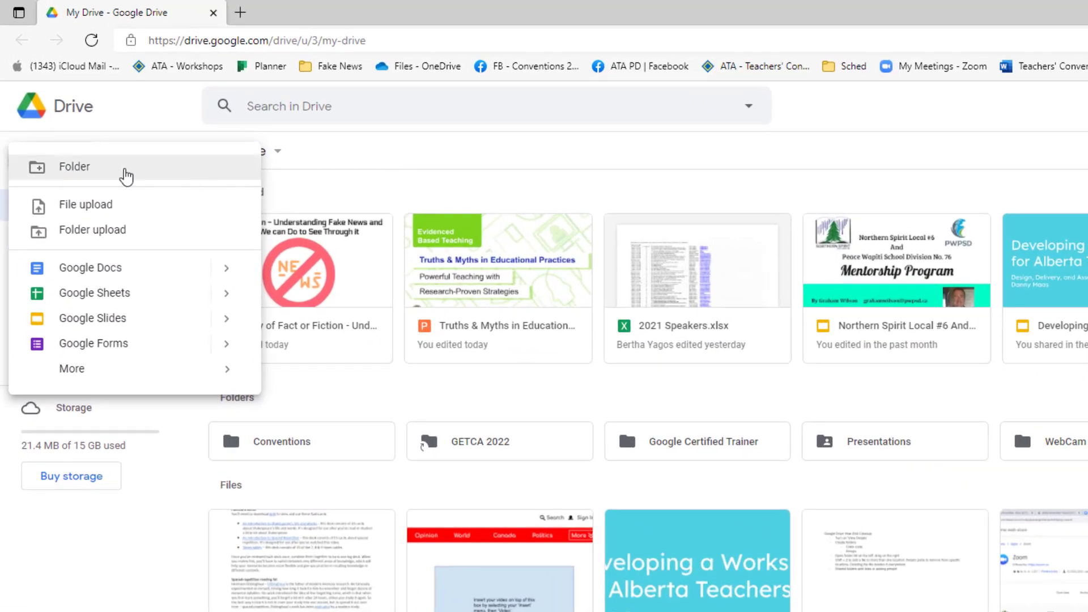
pyautogui.click(74, 166)
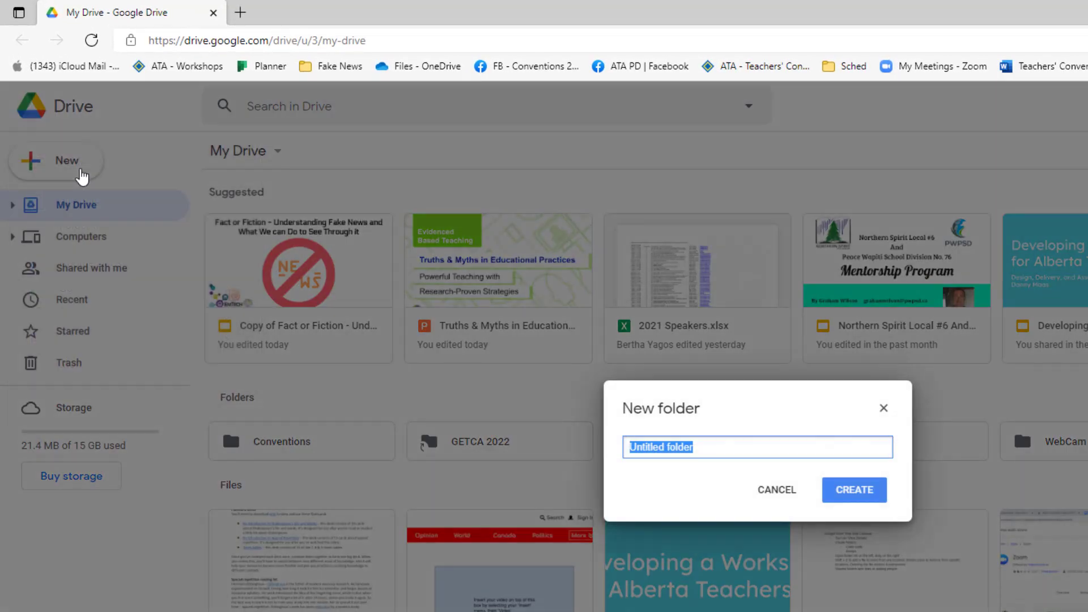
pyautogui.write('Screenshots')
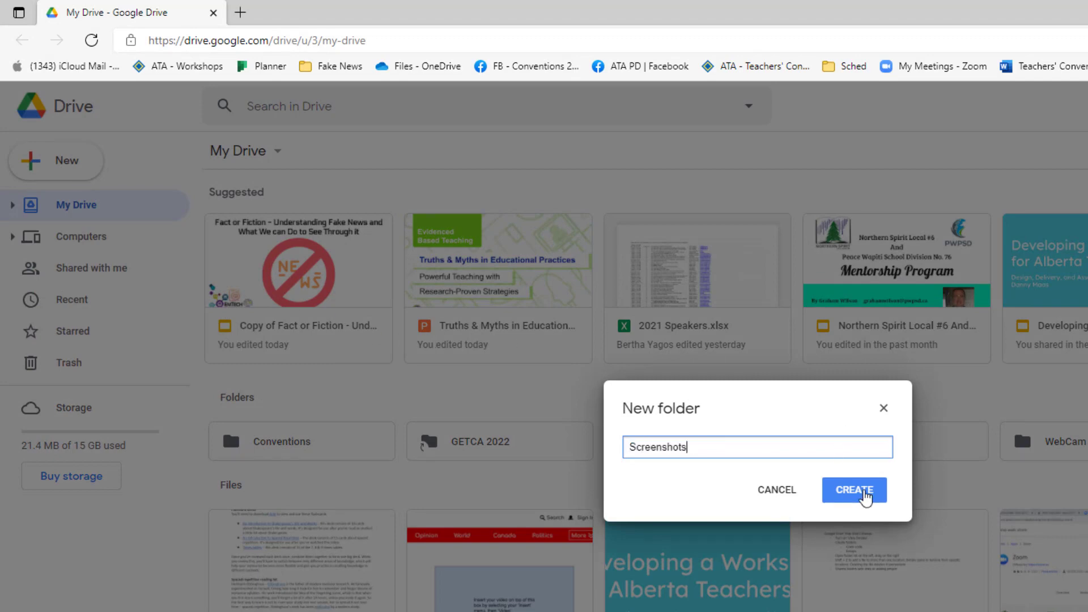
pyautogui.click(861, 492)
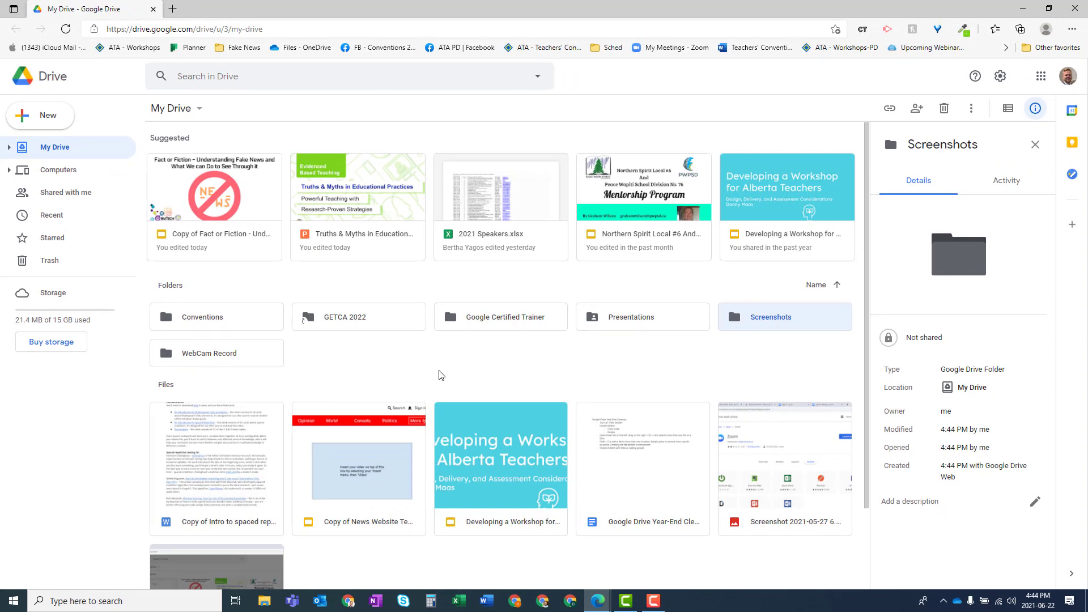
# Step: Change the Screenshots folder's color to red
pyautogui.rightClick(768, 321)
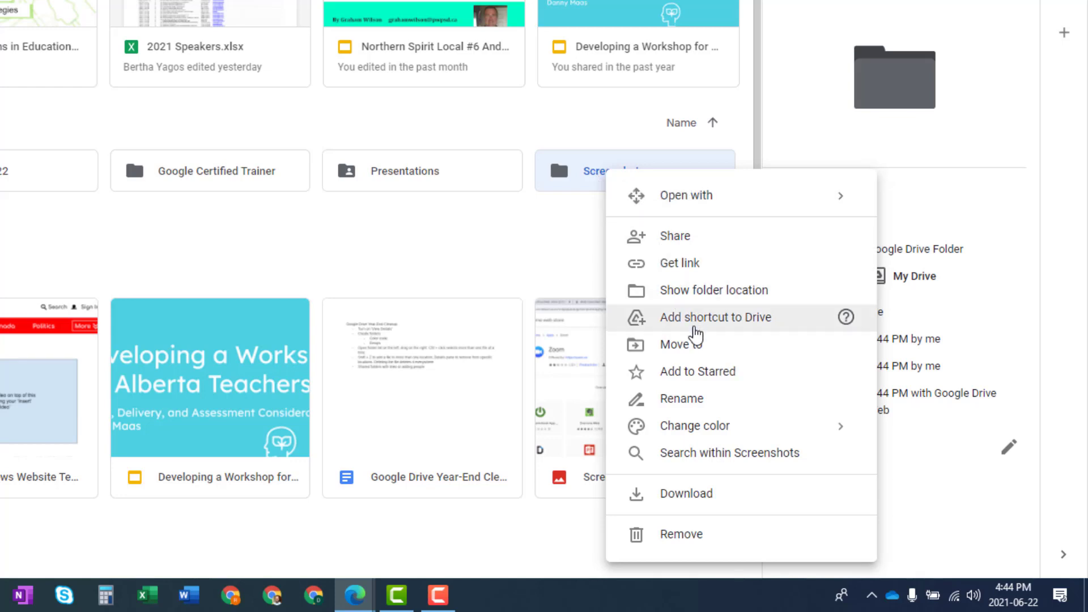
pyautogui.moveTo(693, 432)
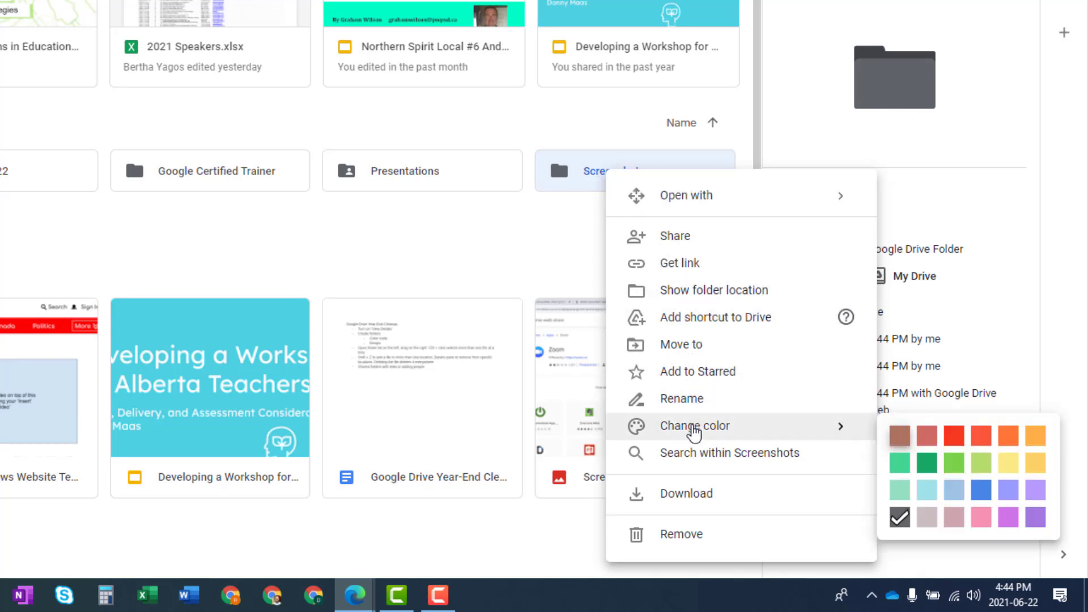
pyautogui.click(954, 436)
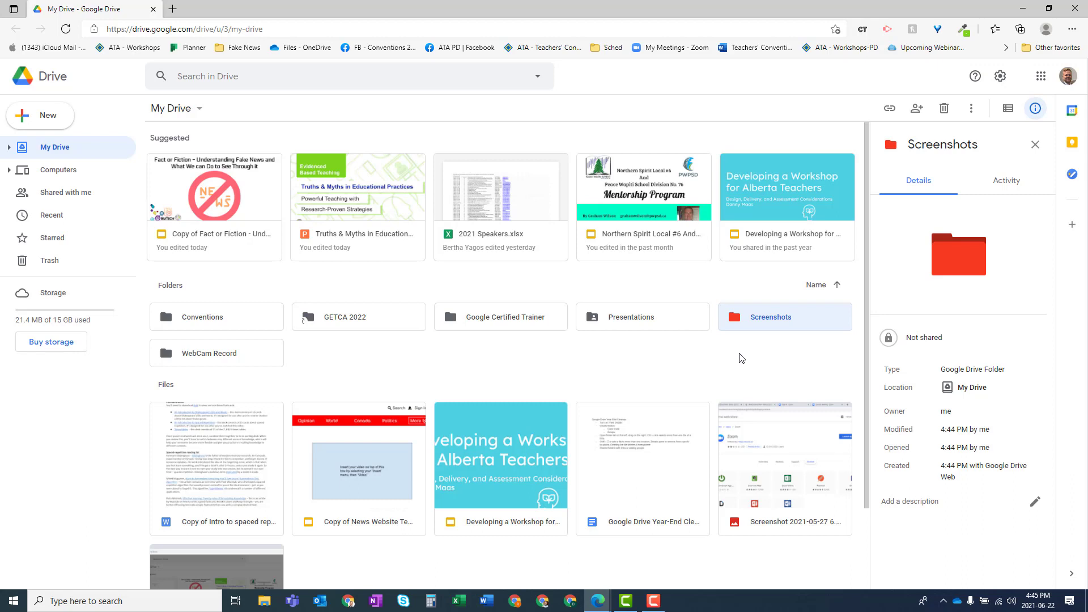
# Step: Rename the Screenshots folder by inserting a camera emoji in front of its name
pyautogui.rightClick(767, 321)
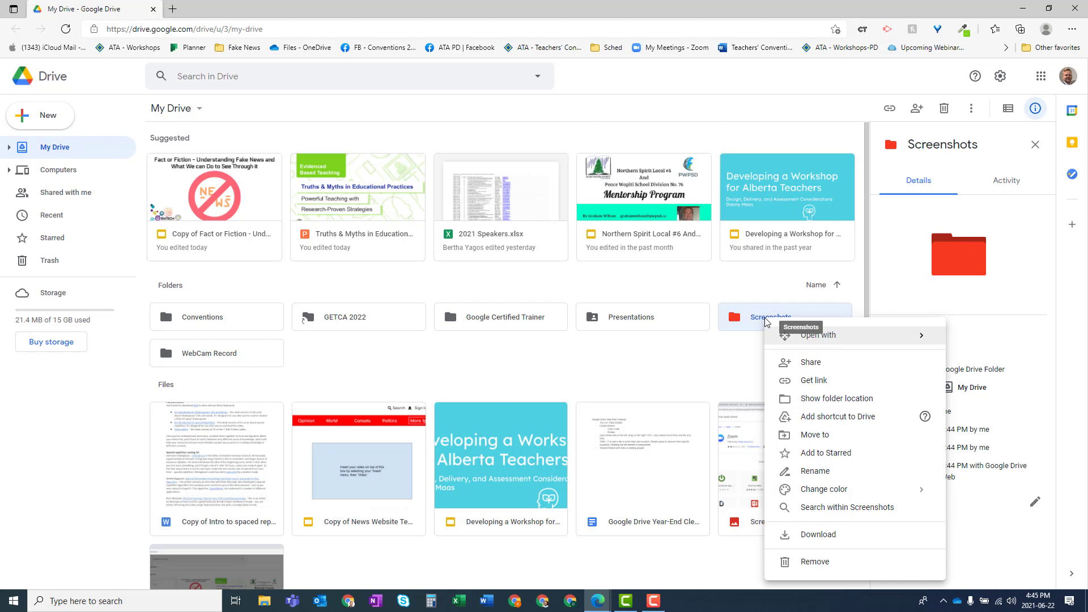
pyautogui.click(811, 468)
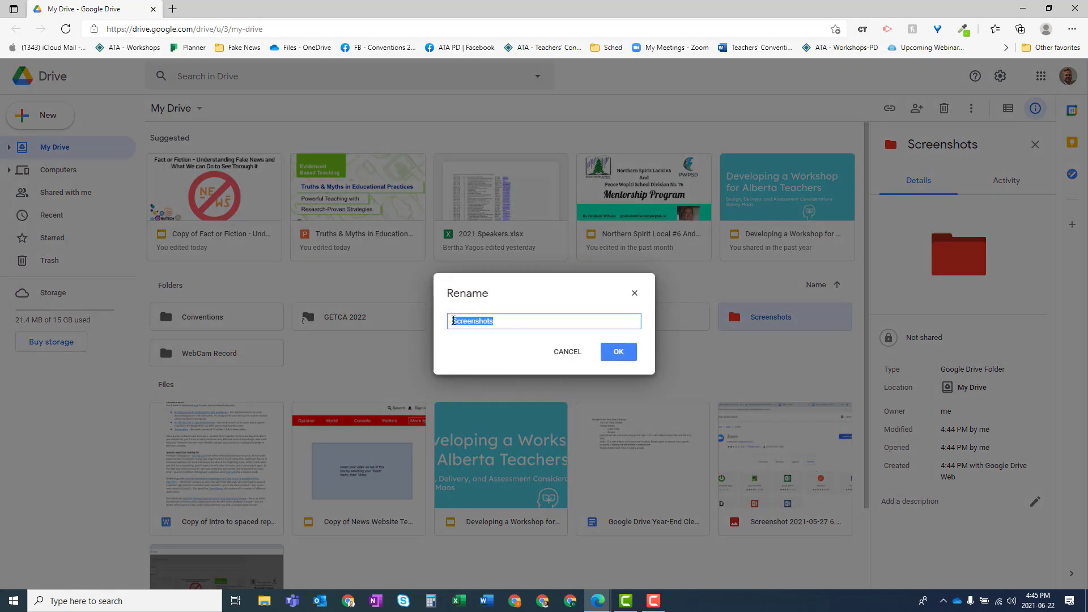
pyautogui.click(453, 321)
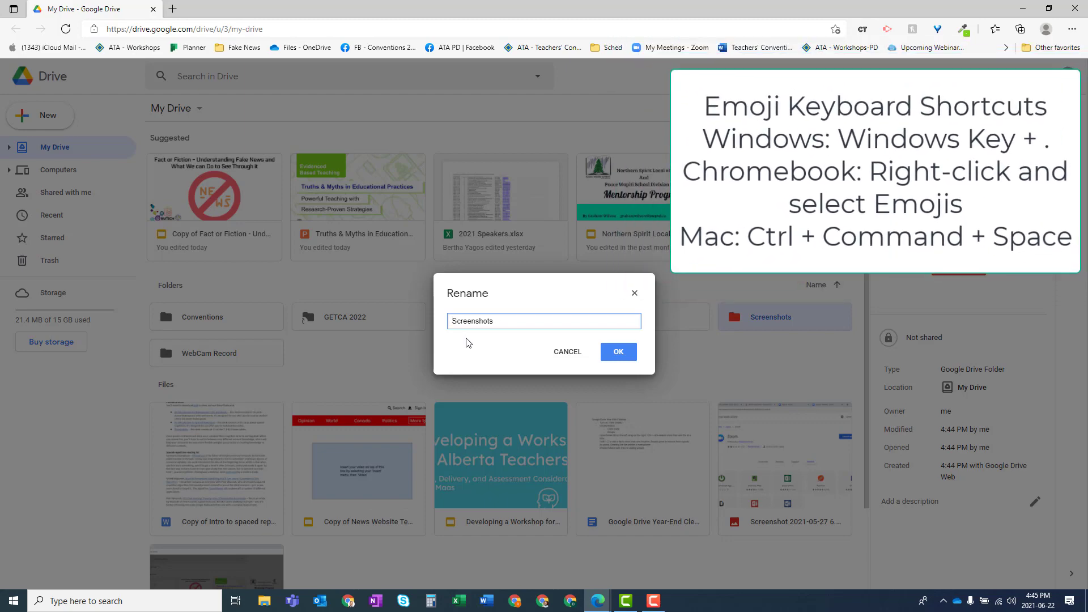
pyautogui.press('super+period')
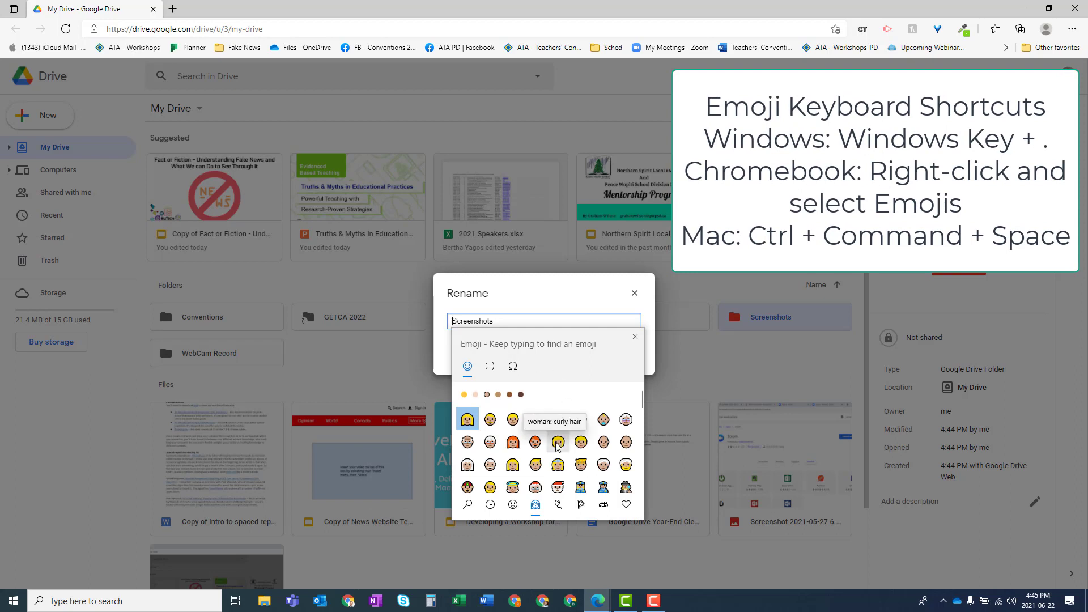
pyautogui.write('camer')
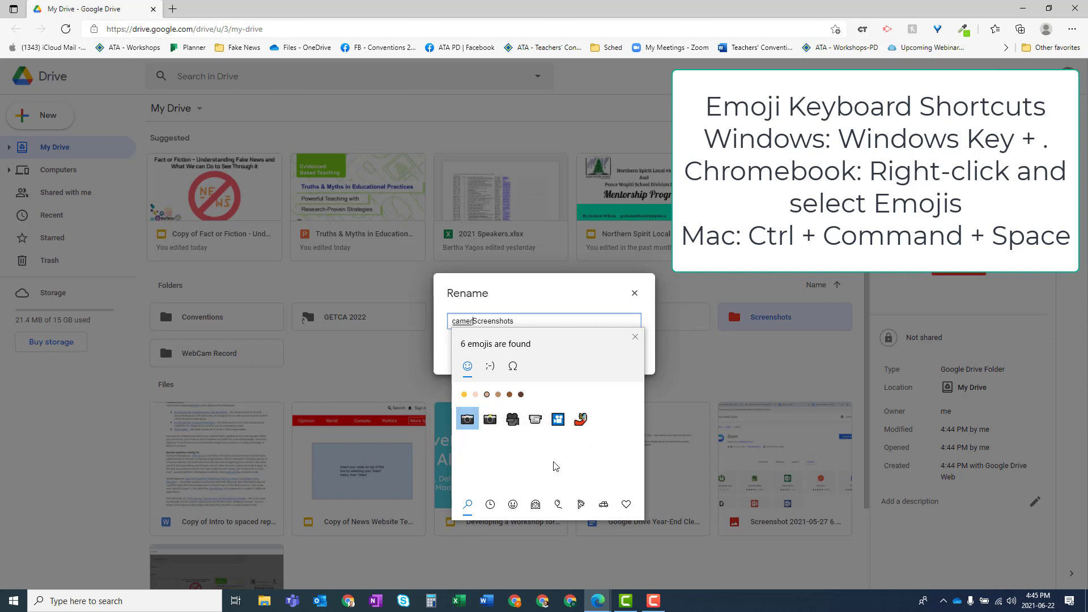
pyautogui.click(468, 422)
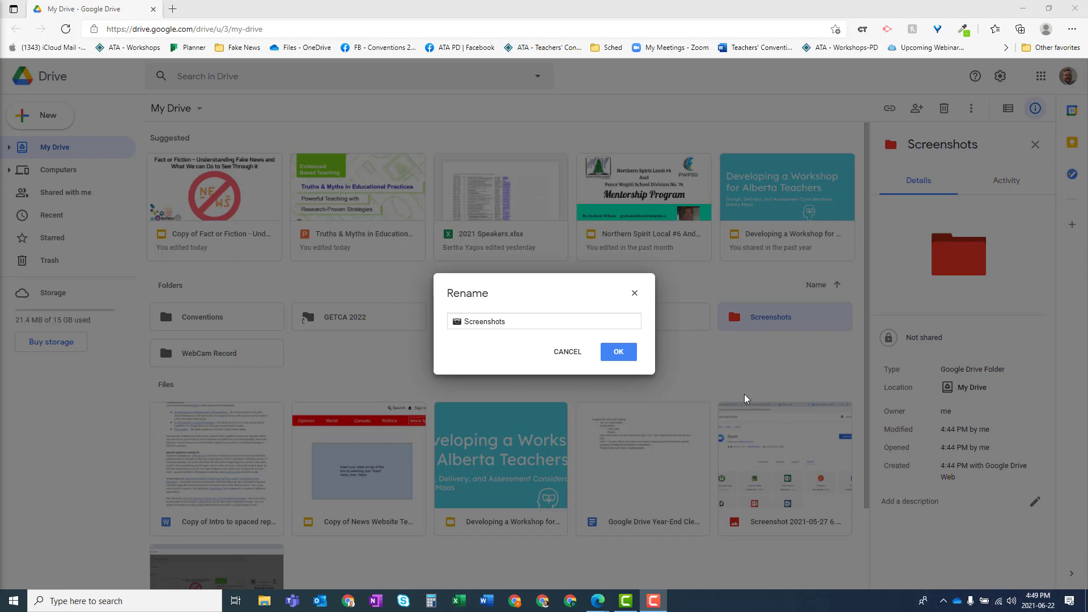
pyautogui.click(620, 353)
pyautogui.click(619, 354)
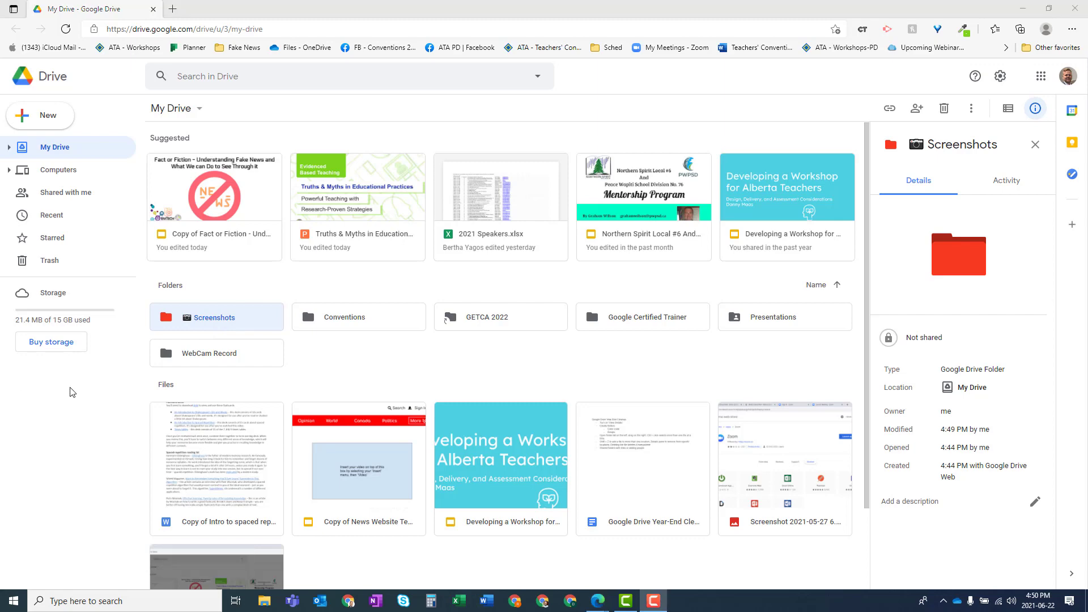
# Step: Expand the My Drive folder tree to list its subfolders
pyautogui.scroll(-2, 524, 423)
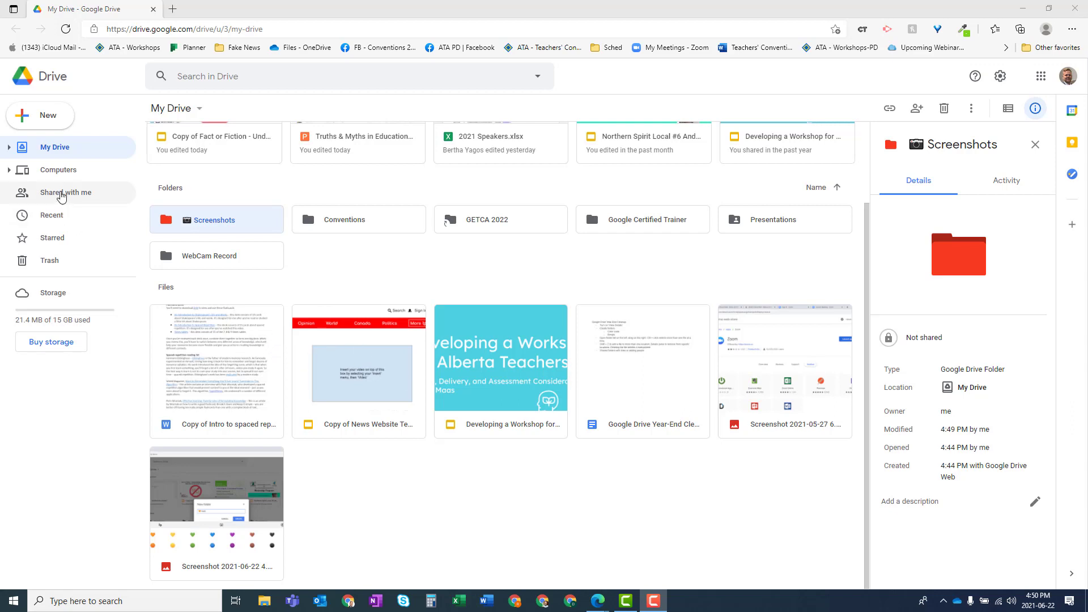
pyautogui.scroll(2, 317, 291)
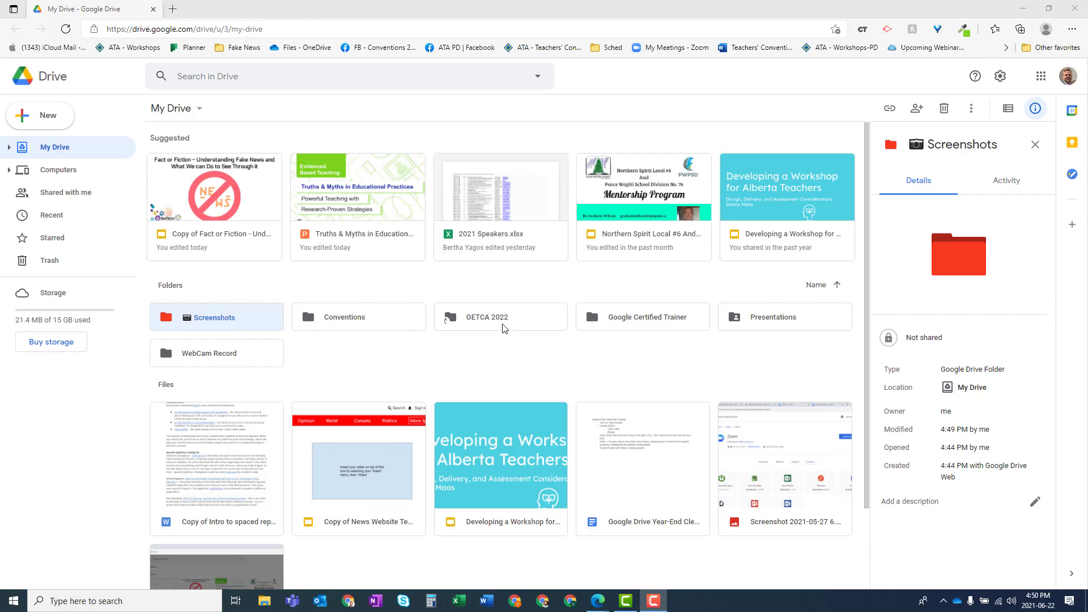
pyautogui.scroll(-2, 521, 391)
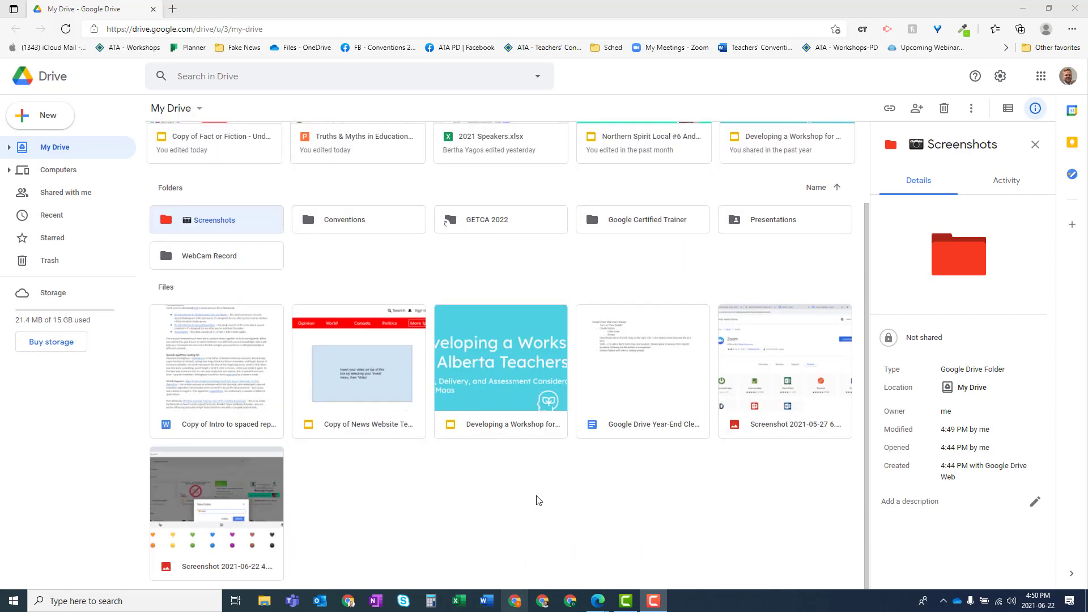
pyautogui.scroll(2, 495, 465)
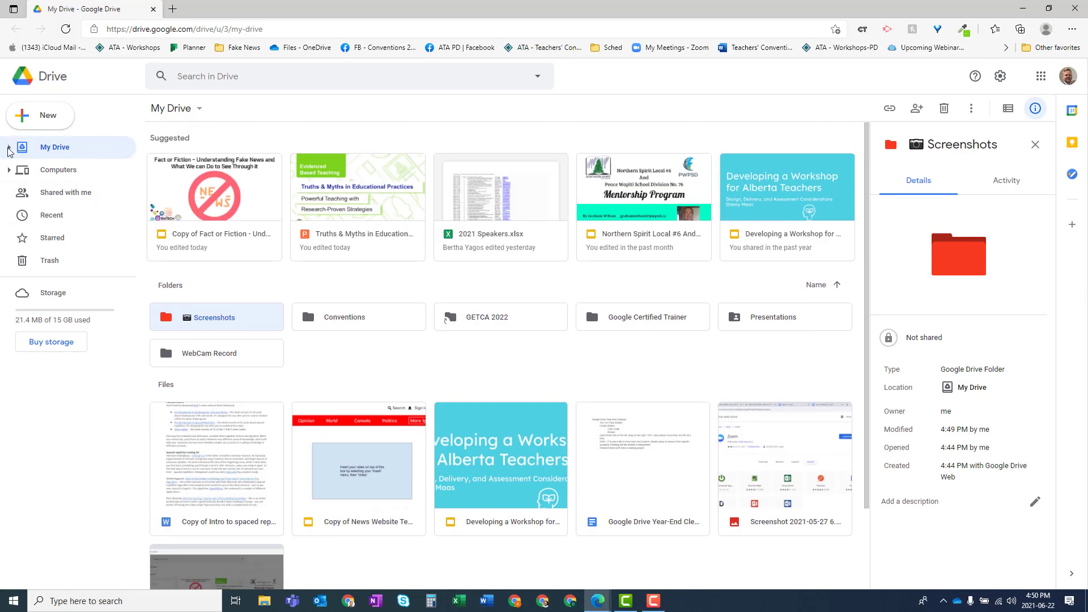
pyautogui.click(9, 148)
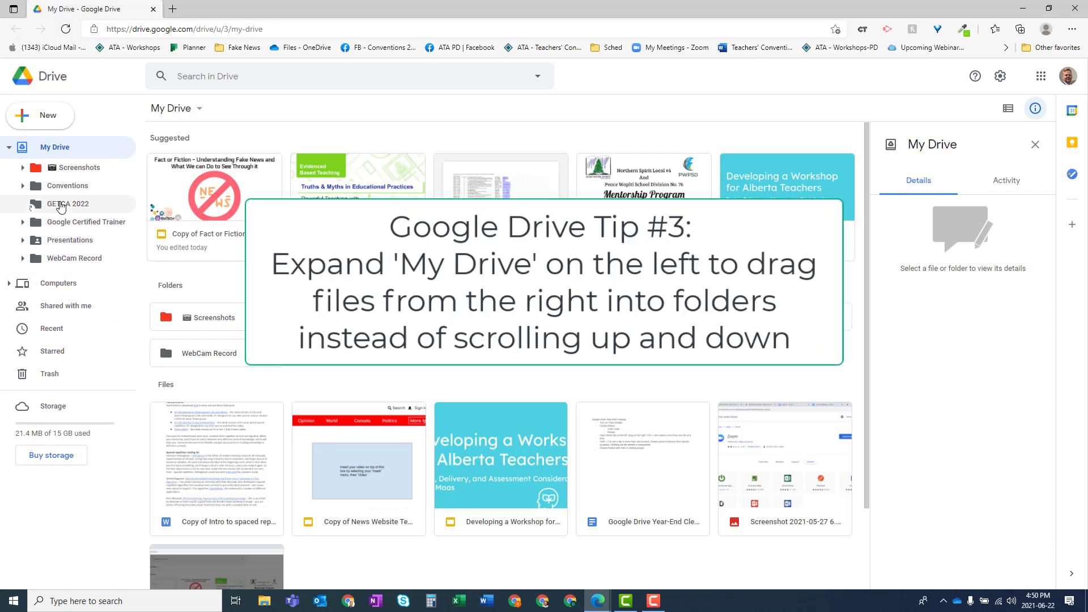
# Step: Move Screenshot 2021-05-27 6.08.04 PM.png and Screenshot 2021-06-22 4.34.13 PM.png together into the red Screenshots folder
pyautogui.click(776, 477)
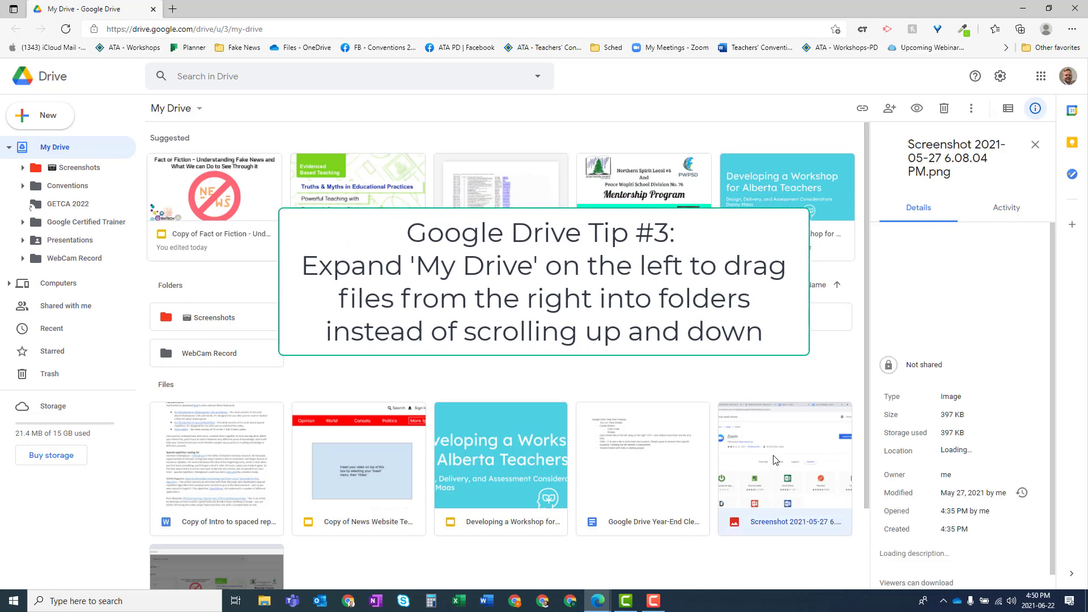
pyautogui.moveTo(776, 477); pyautogui.dragTo(749, 460)
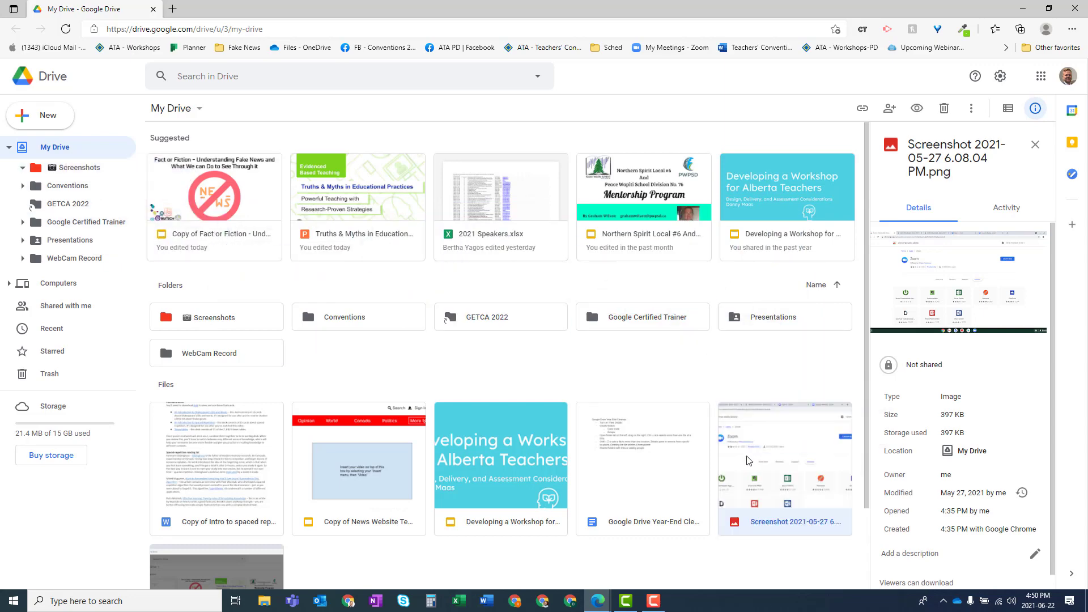
pyautogui.scroll(-2, 776, 439)
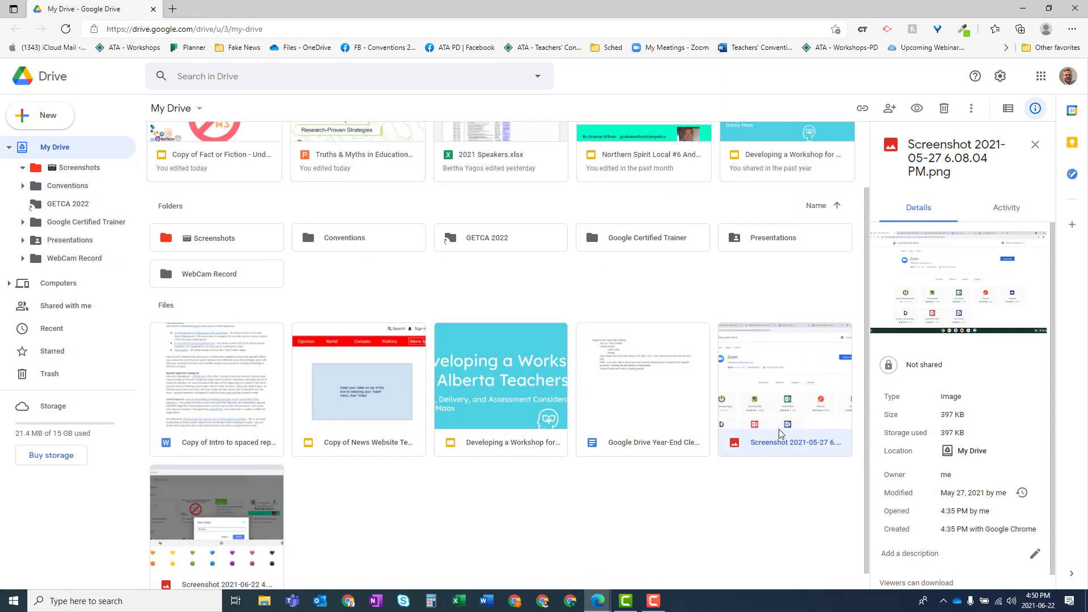
pyautogui.scroll(-1, 781, 412)
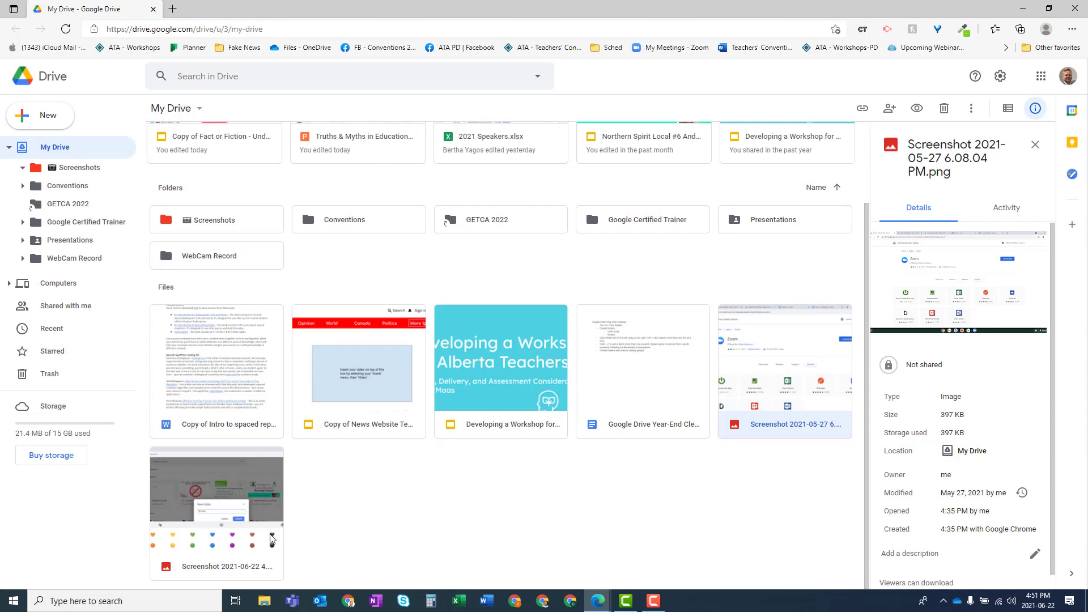
pyautogui.click(218, 524)
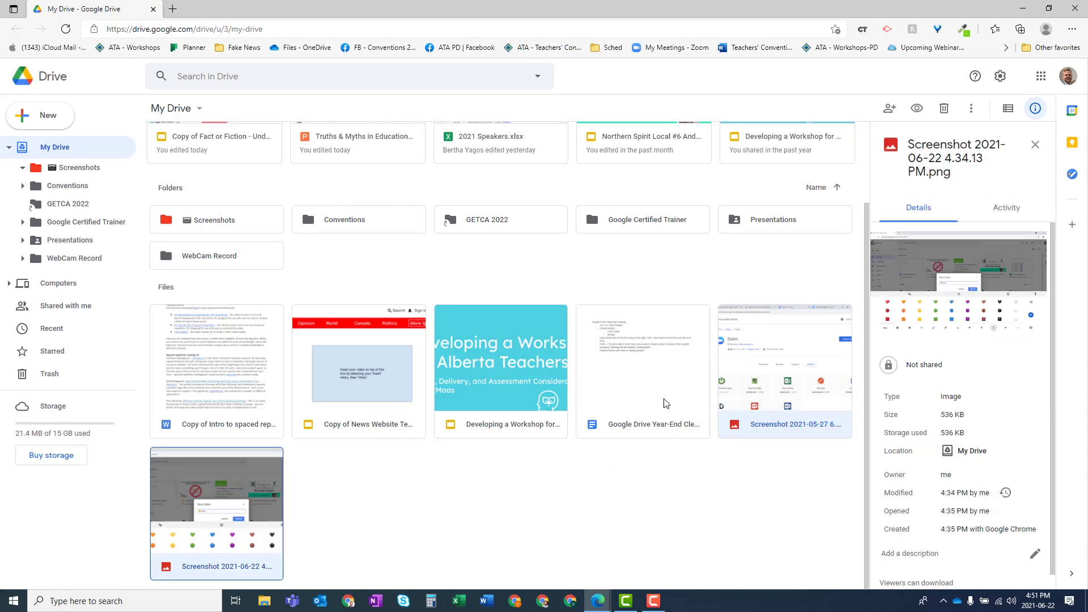
pyautogui.moveTo(262, 463); pyautogui.dragTo(68, 168)
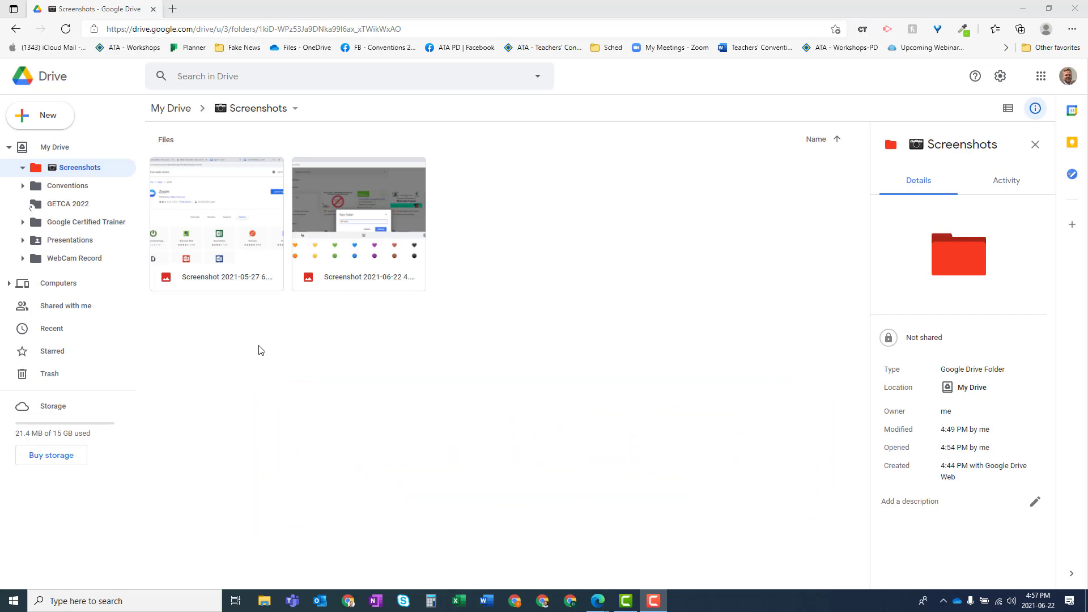
# Step: Add a shortcut to Screenshot 2021-05-27 6.08.04 PM.png in the shared Presentations folder under My Drive
pyautogui.click(226, 207)
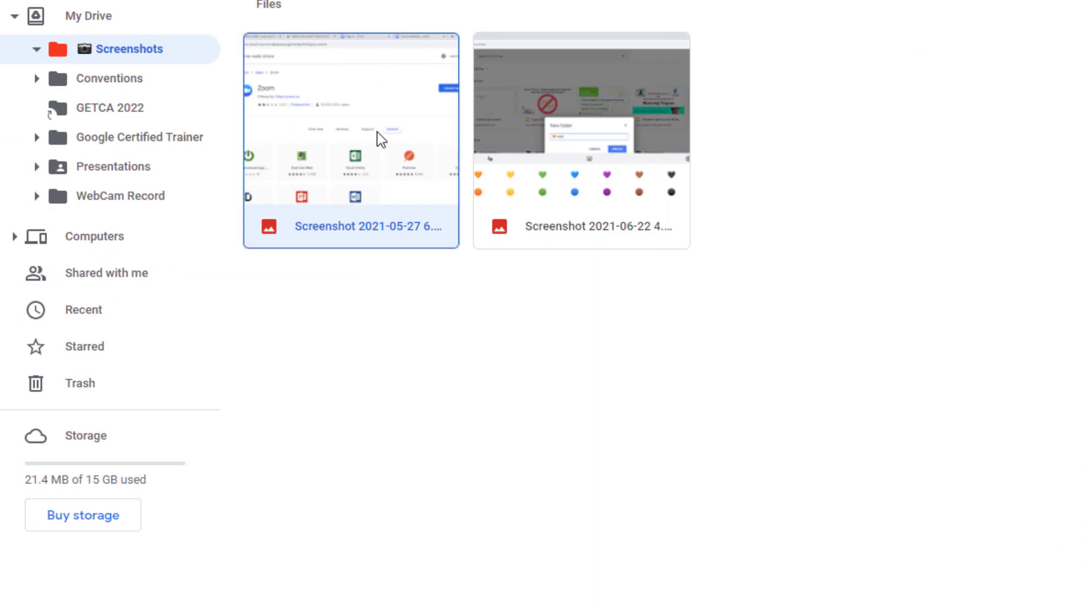
pyautogui.hotkey('shift', 'z')
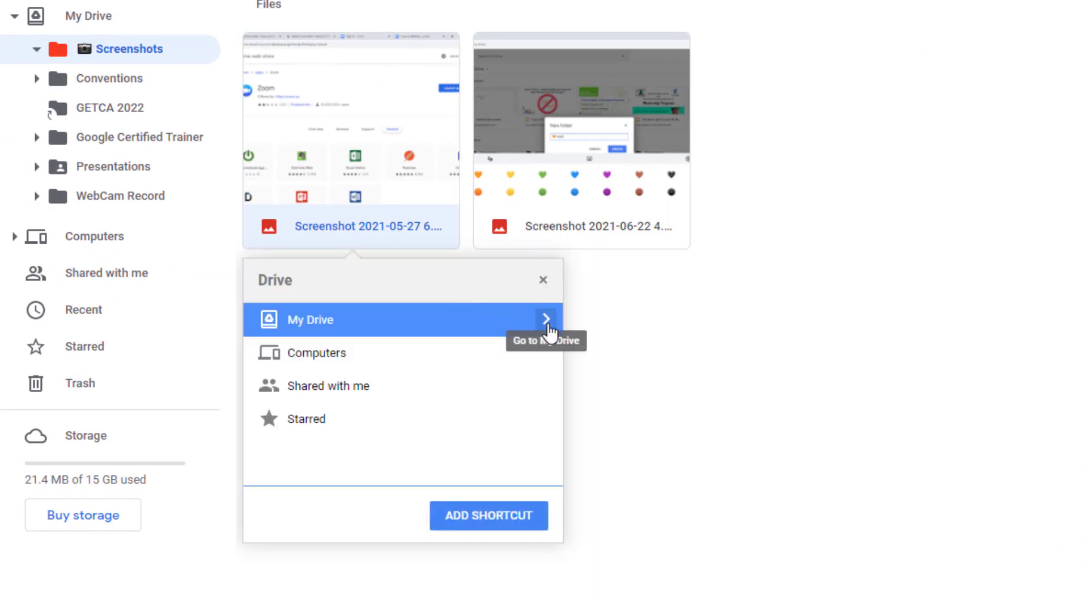
pyautogui.click(550, 333)
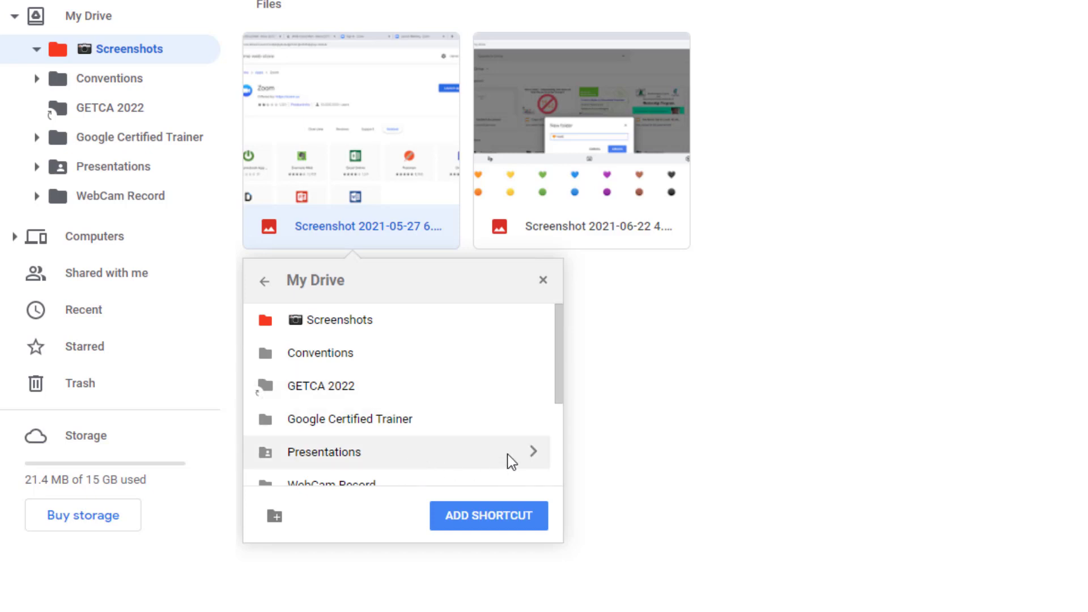
pyautogui.click(512, 462)
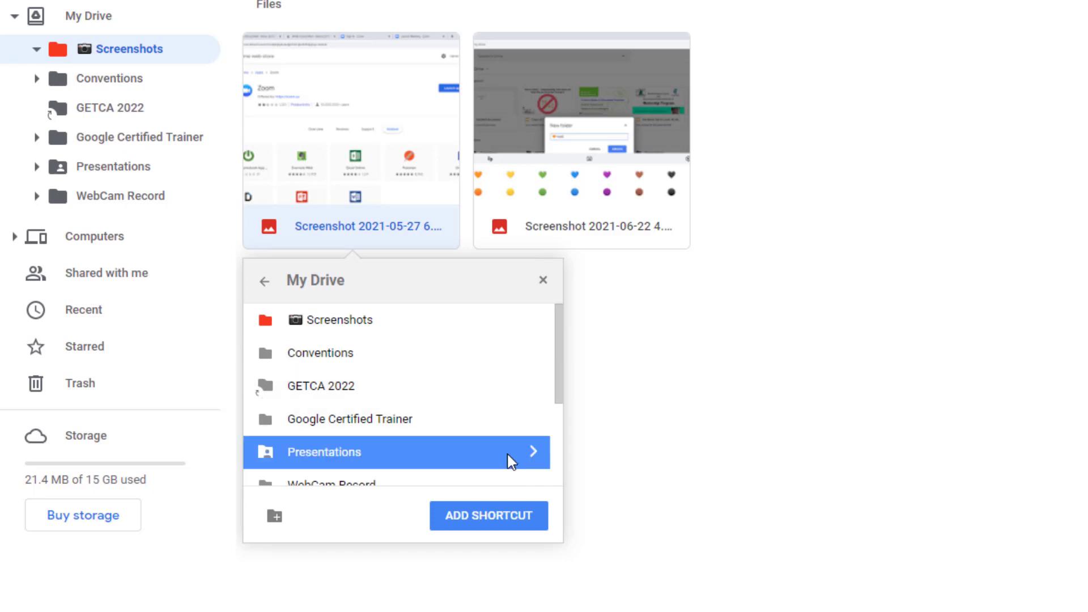
pyautogui.click(503, 517)
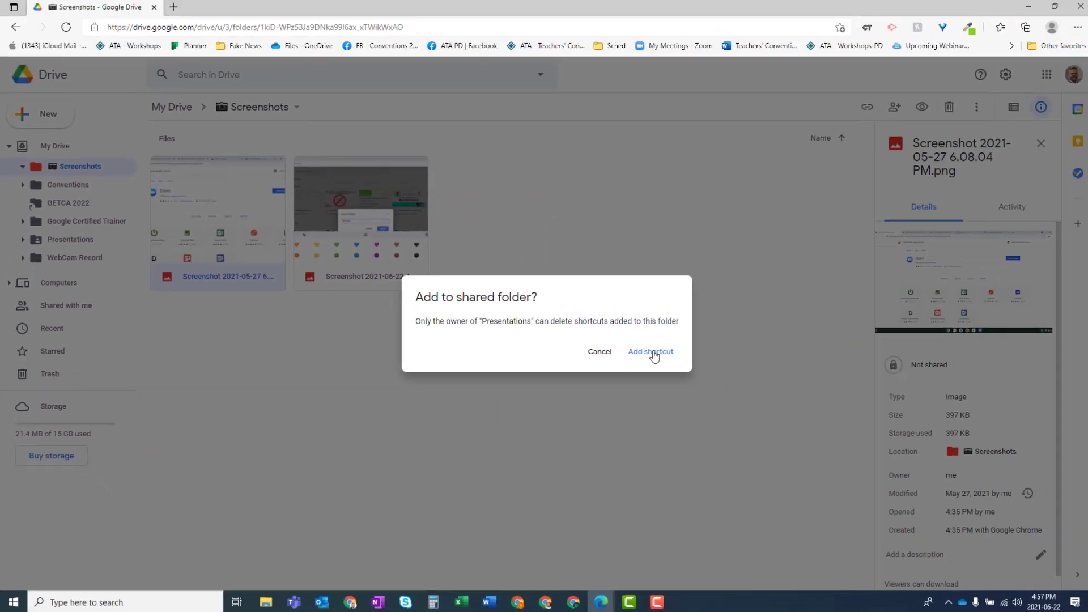
pyautogui.click(654, 352)
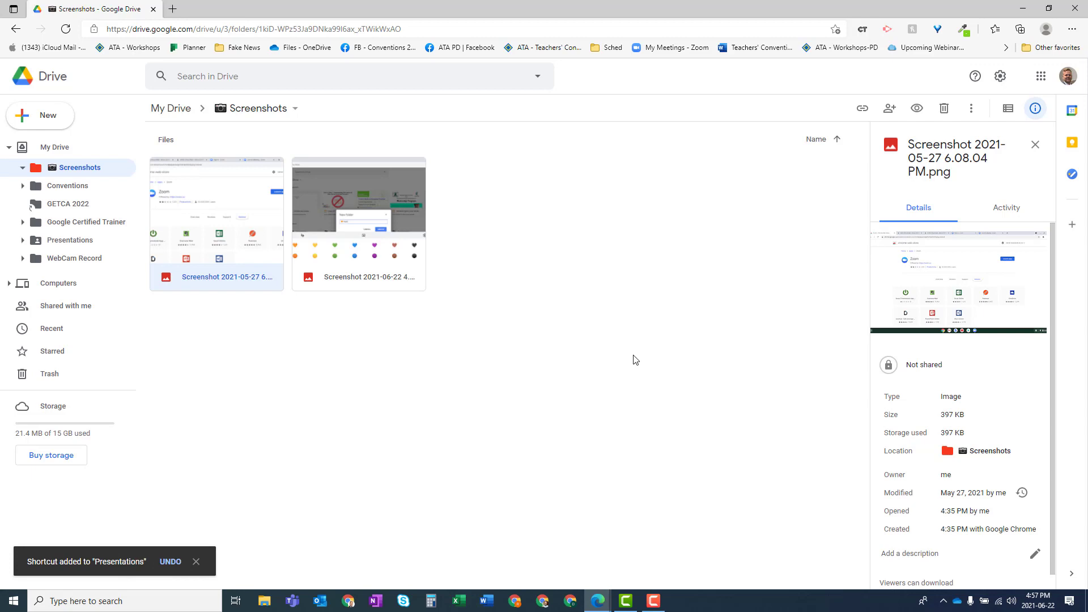
# Step: Open the Presentations folder and examine the type and location details of the Chromebook Emoji 2 shortcut
pyautogui.click(78, 242)
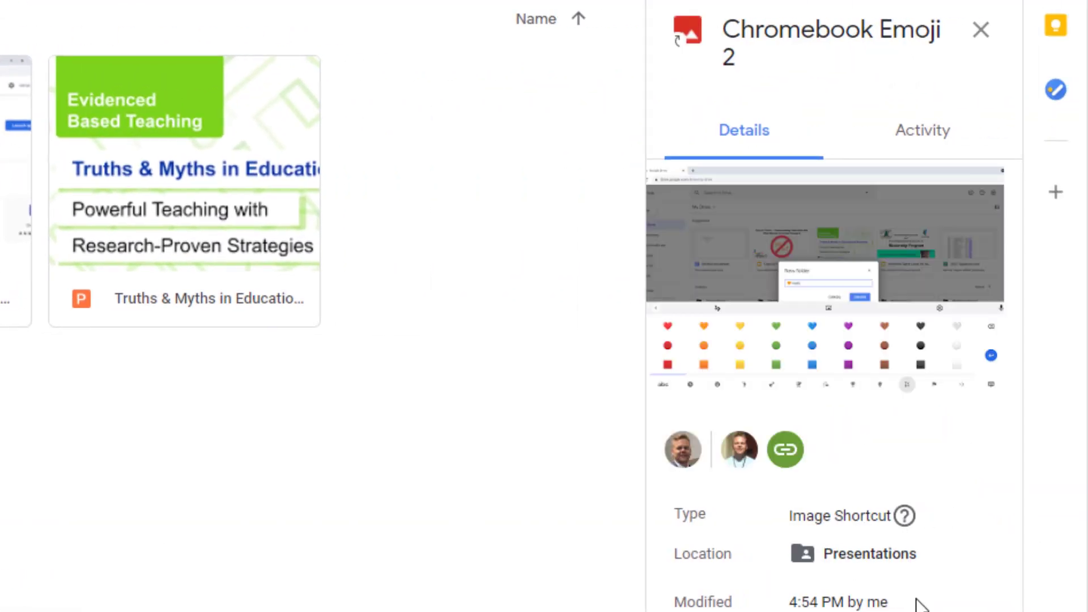
pyautogui.moveTo(845, 516)
pyautogui.moveTo(903, 516)
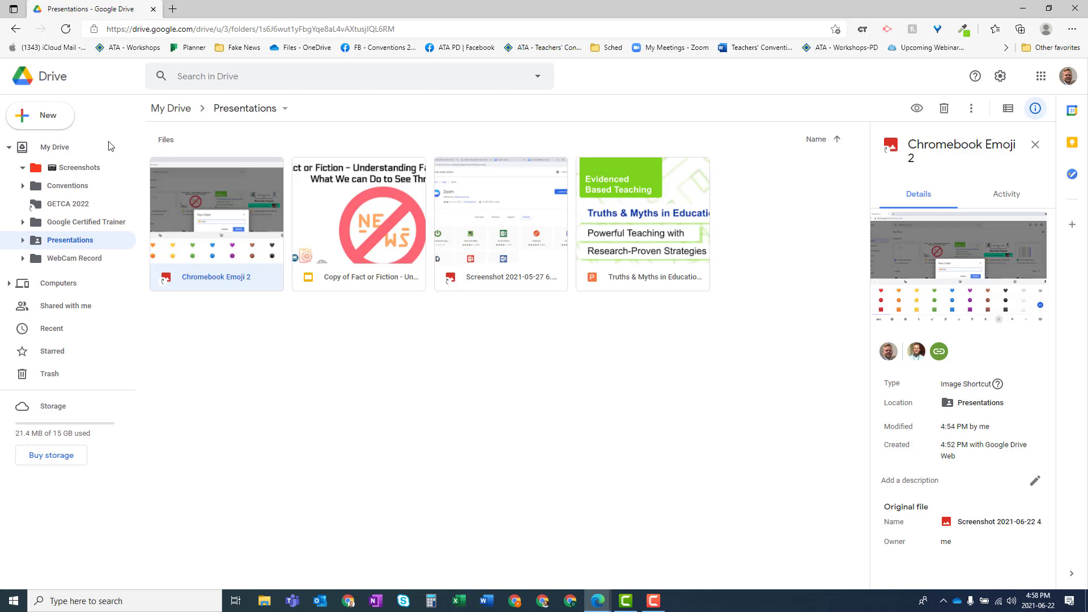
# Step: Create a new folder named Grade 4 Shared at the top level of My Drive
pyautogui.click(62, 150)
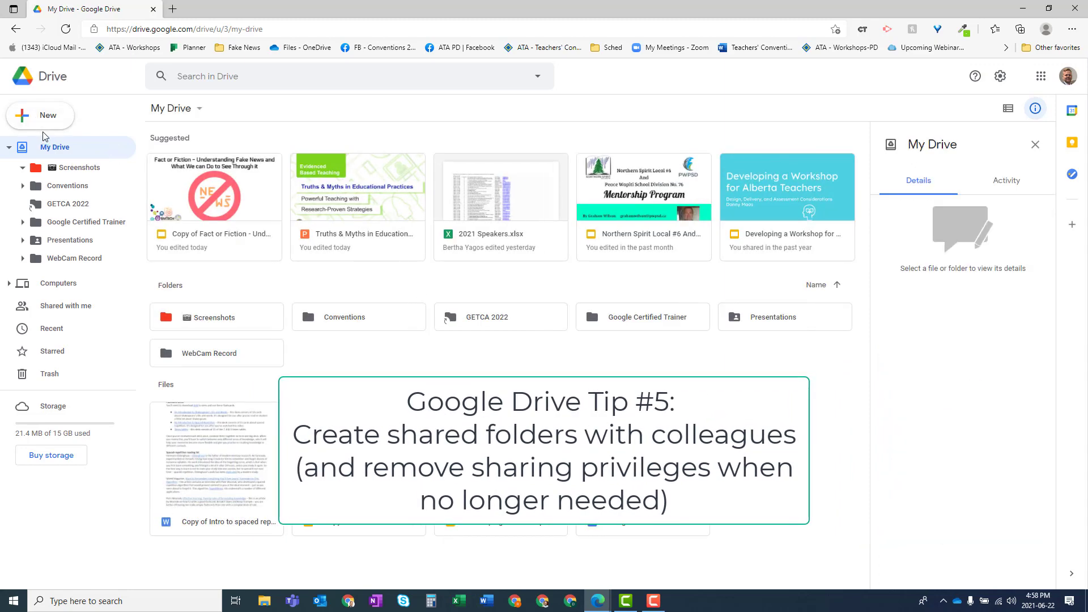
pyautogui.click(41, 116)
pyautogui.click(56, 120)
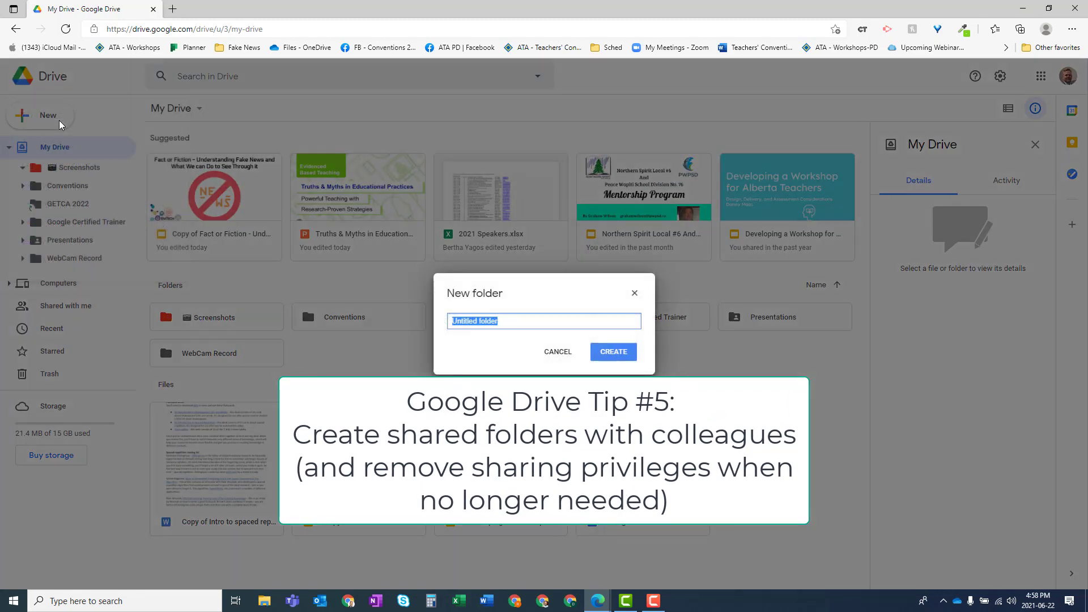
pyautogui.write('Grad')
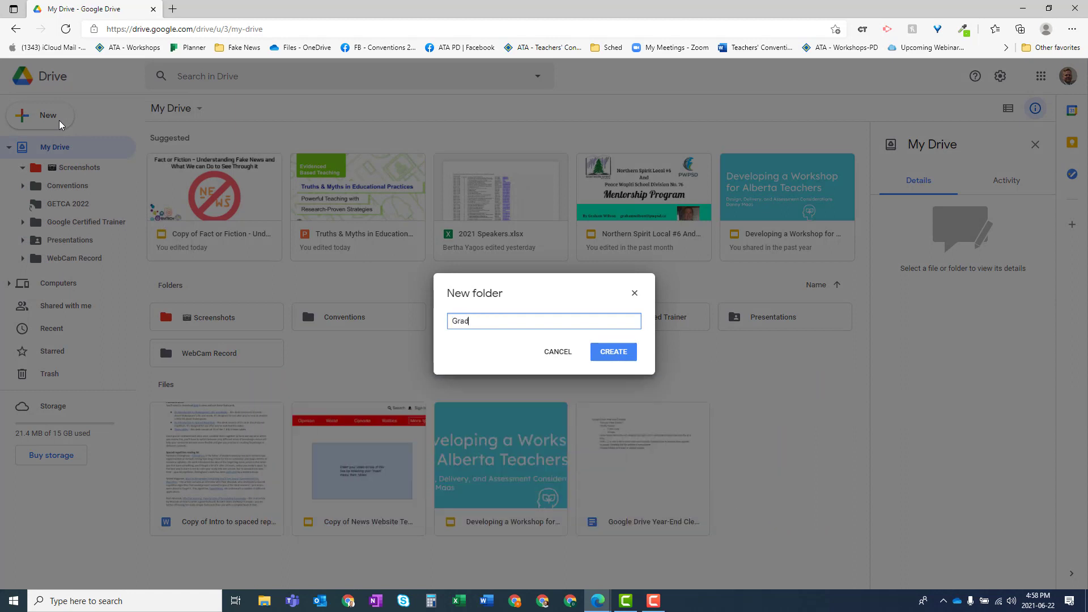
pyautogui.write('e 4 Shared')
pyautogui.click(628, 352)
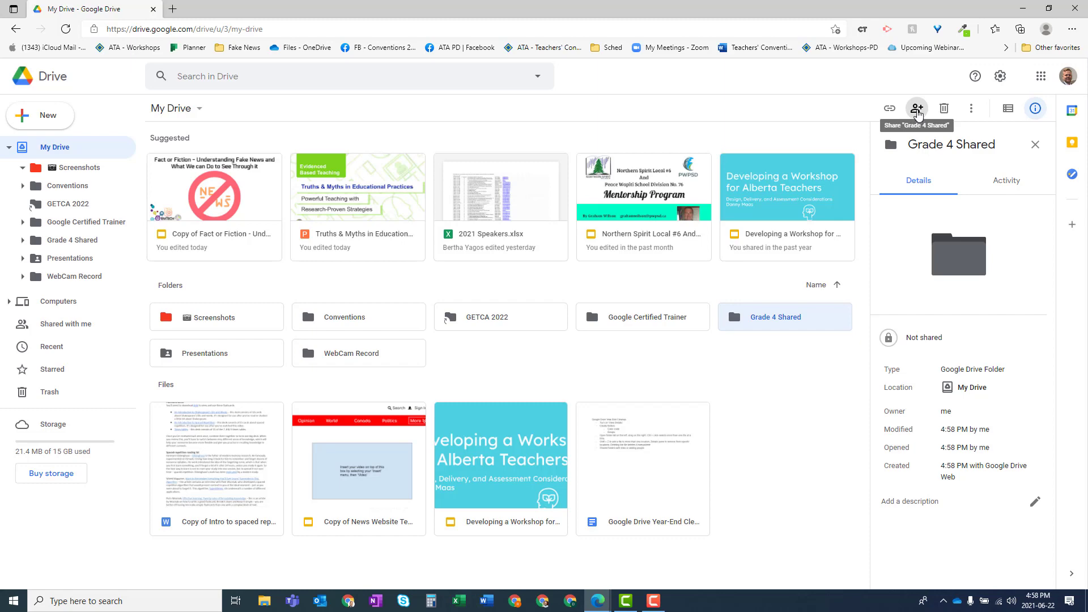
# Step: Share the Grade 4 Shared folder with the colleague's suggested account as Editor, with notification on and no message
pyautogui.click(919, 112)
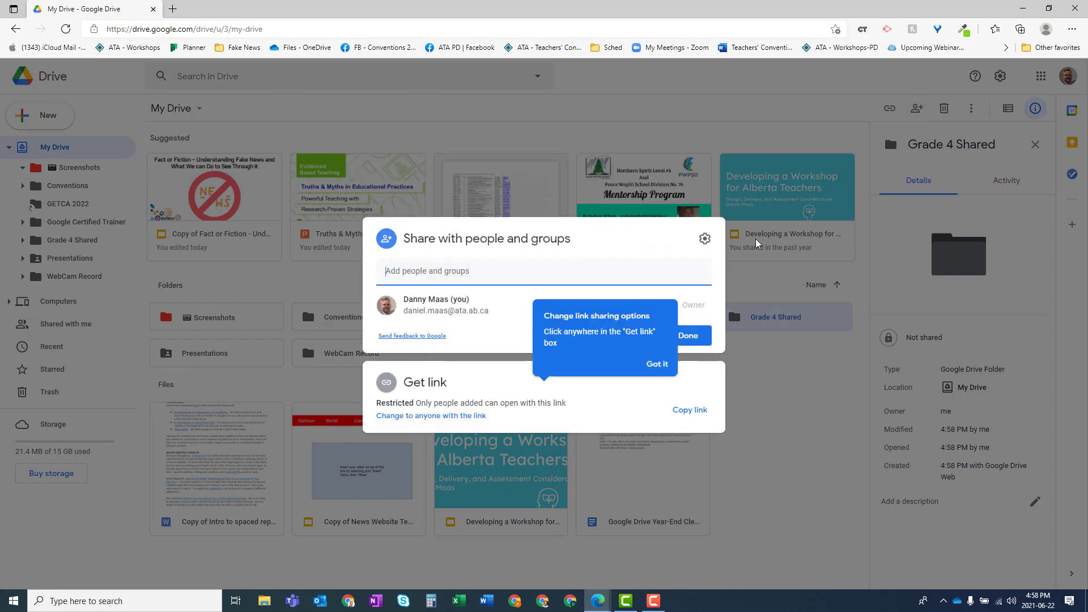
pyautogui.write('daniel')
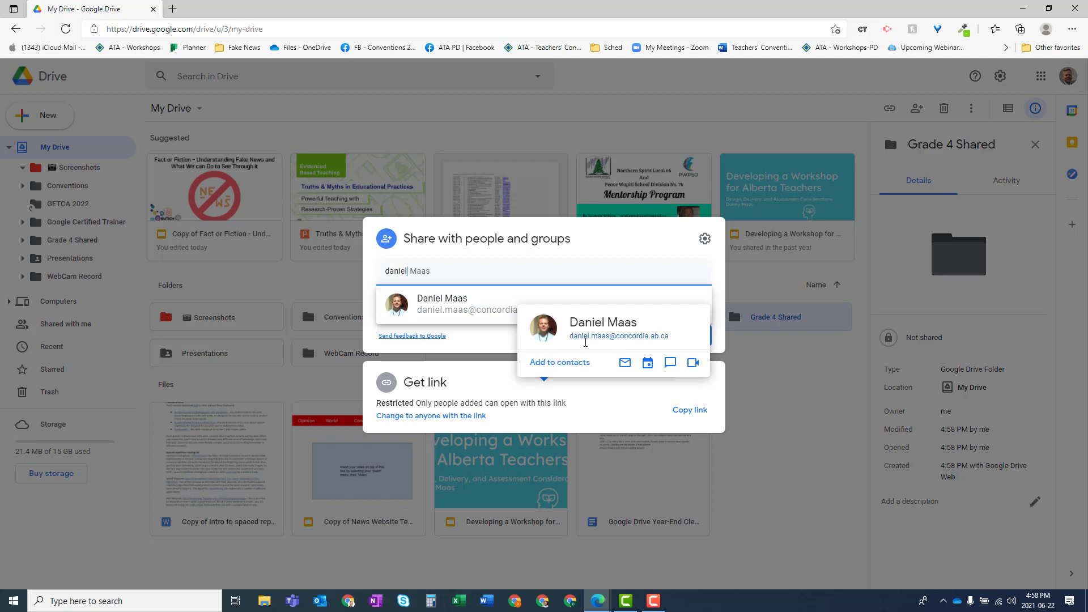
pyautogui.click(465, 307)
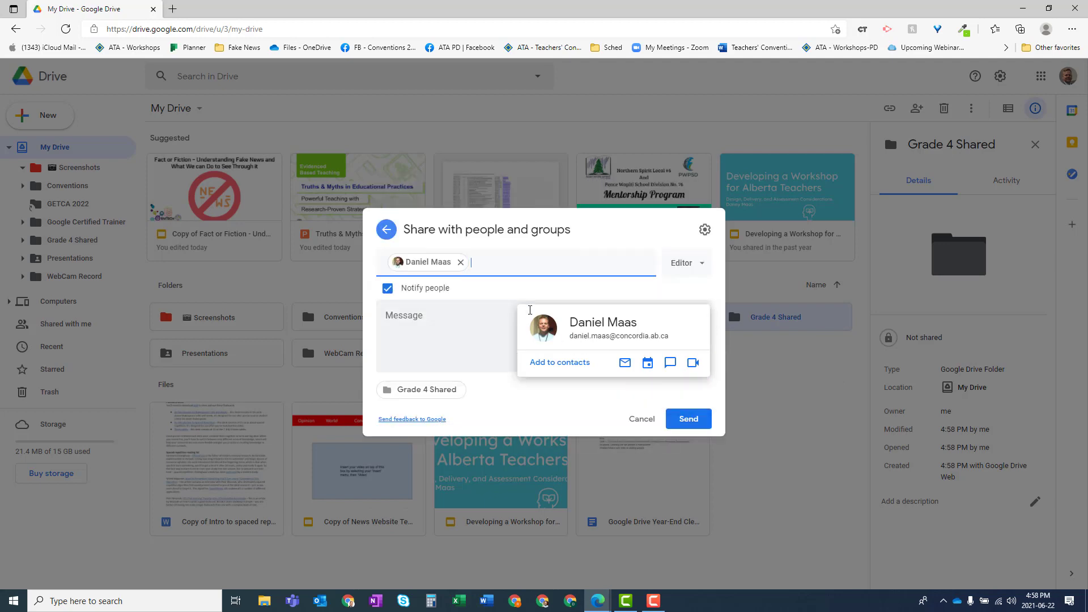
pyautogui.click(466, 353)
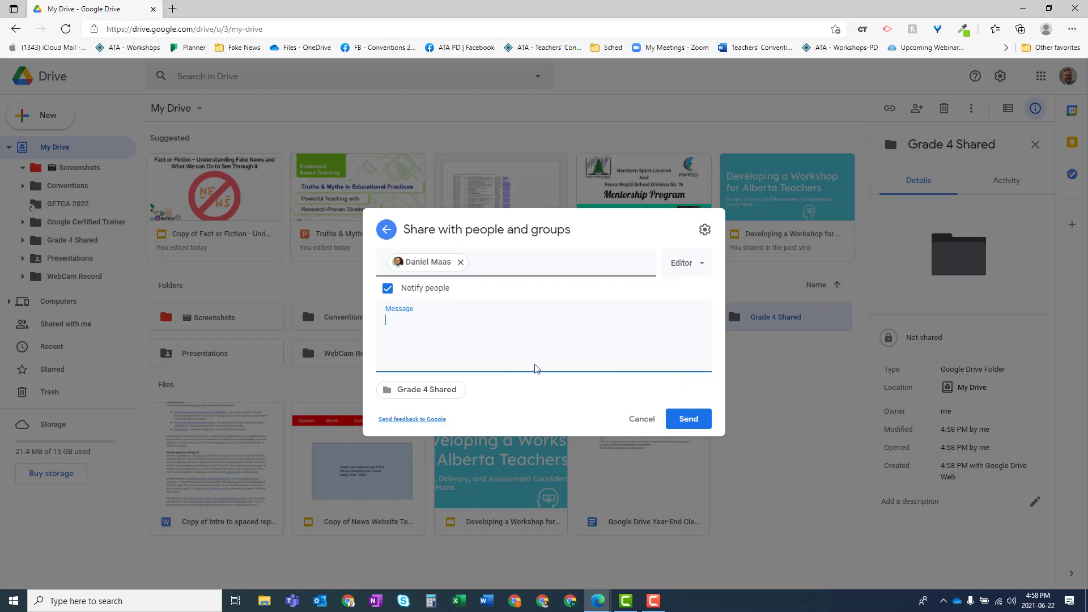
pyautogui.click(696, 418)
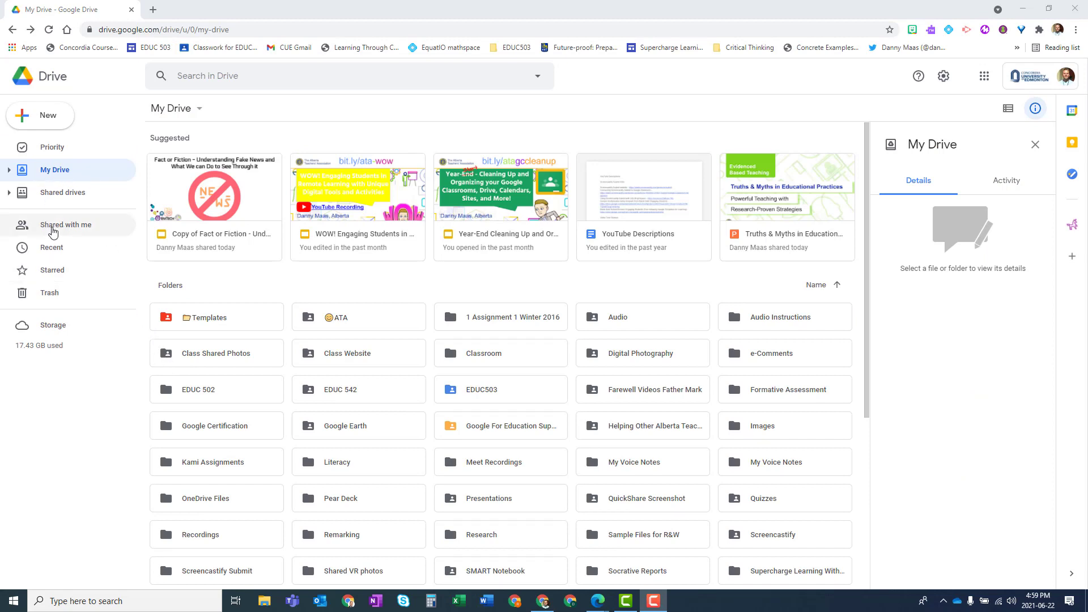
# Step: In the colleague's account, open Grade 4 Shared from the items shared with them, add its shortcut to My Drive, and view My Drive
pyautogui.click(67, 227)
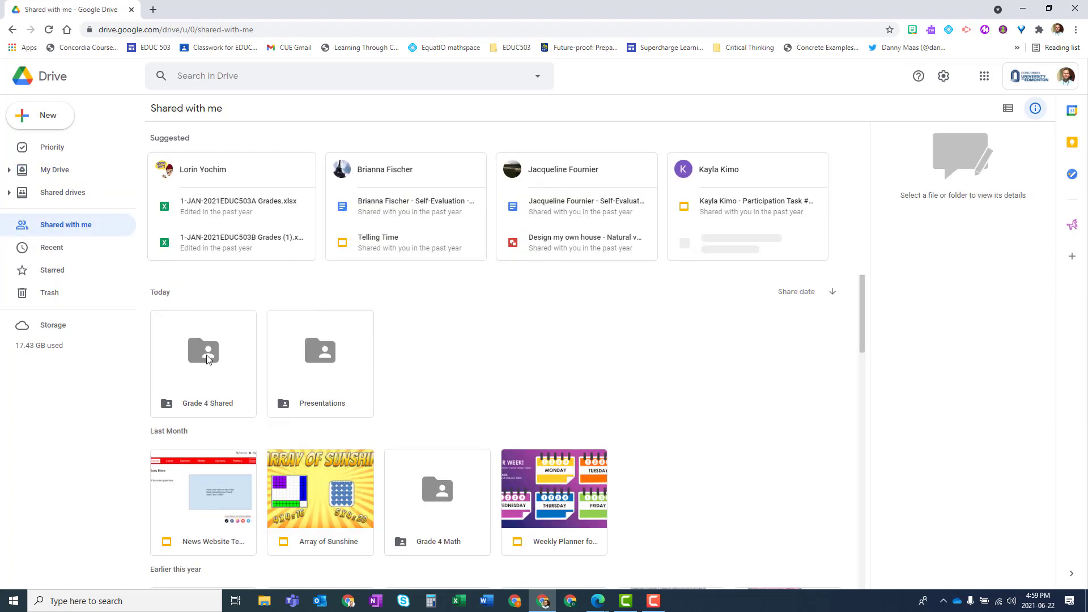
pyautogui.doubleClick(208, 359)
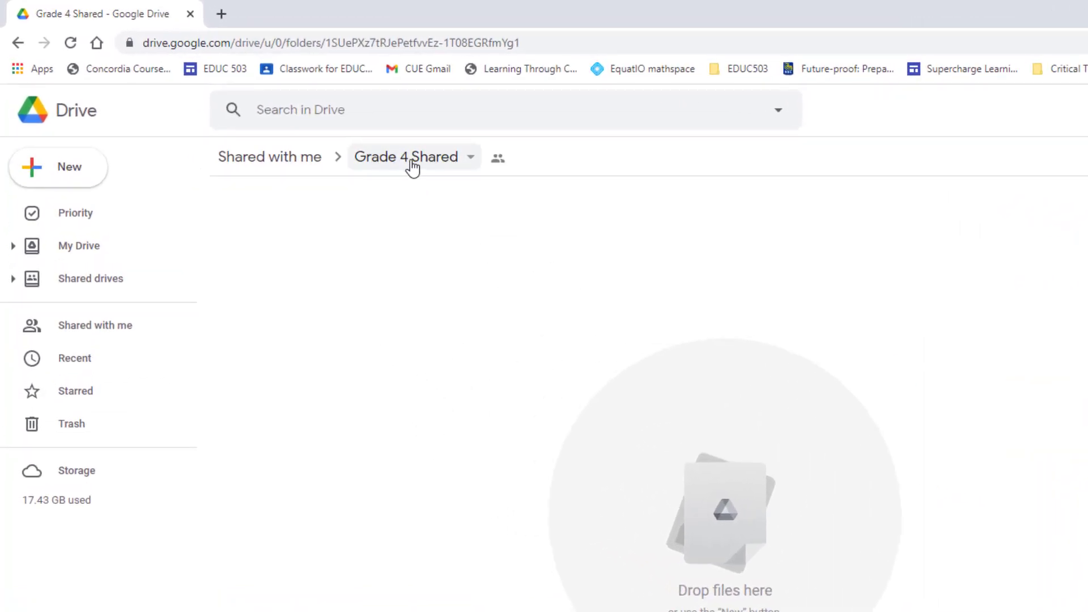
pyautogui.click(470, 161)
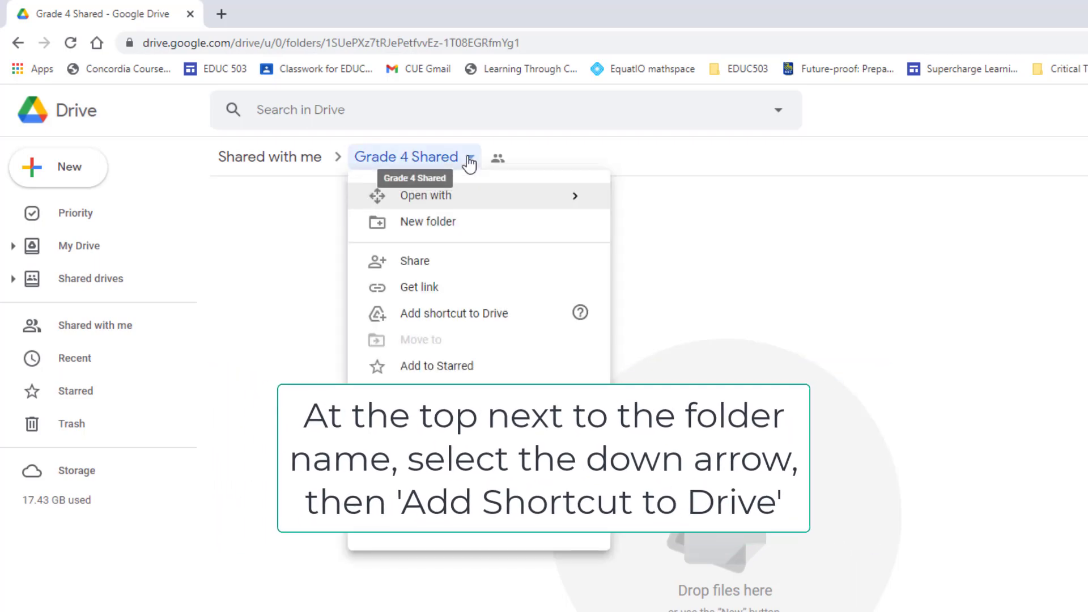
pyautogui.click(456, 318)
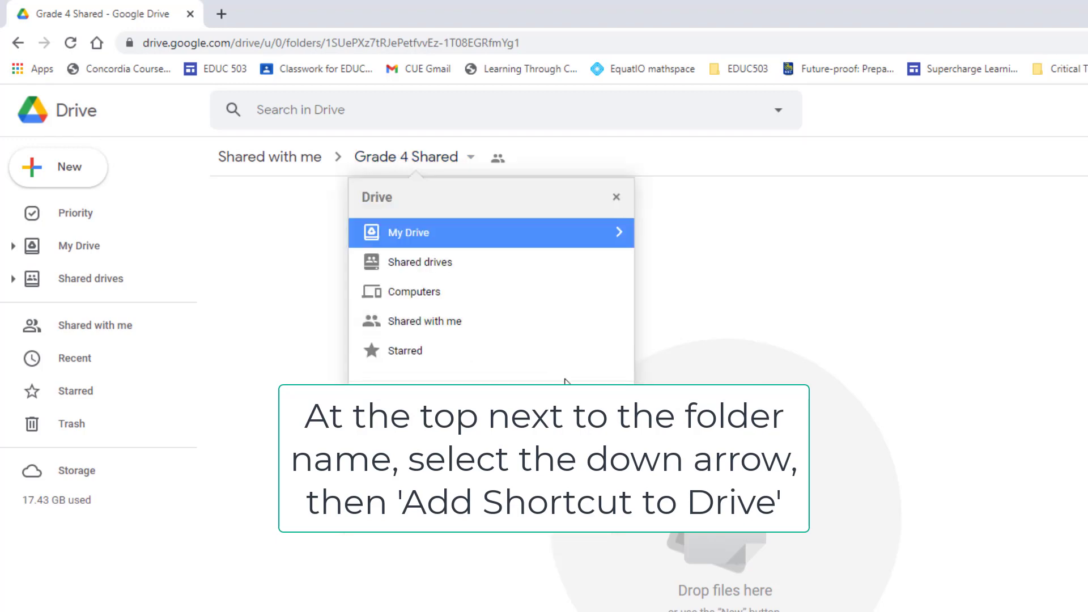
pyautogui.click(619, 232)
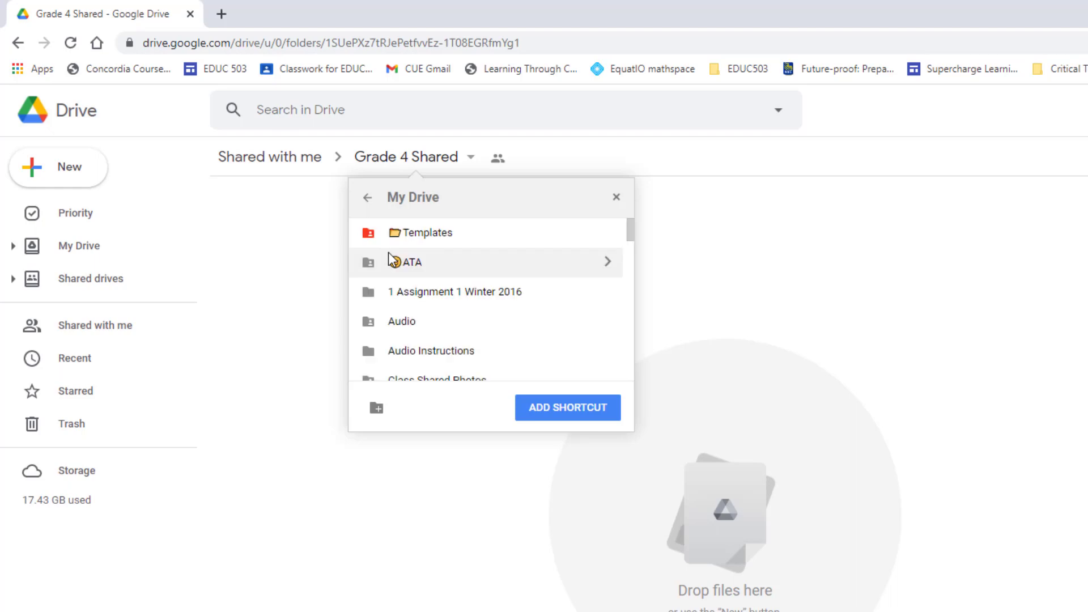
pyautogui.click(568, 411)
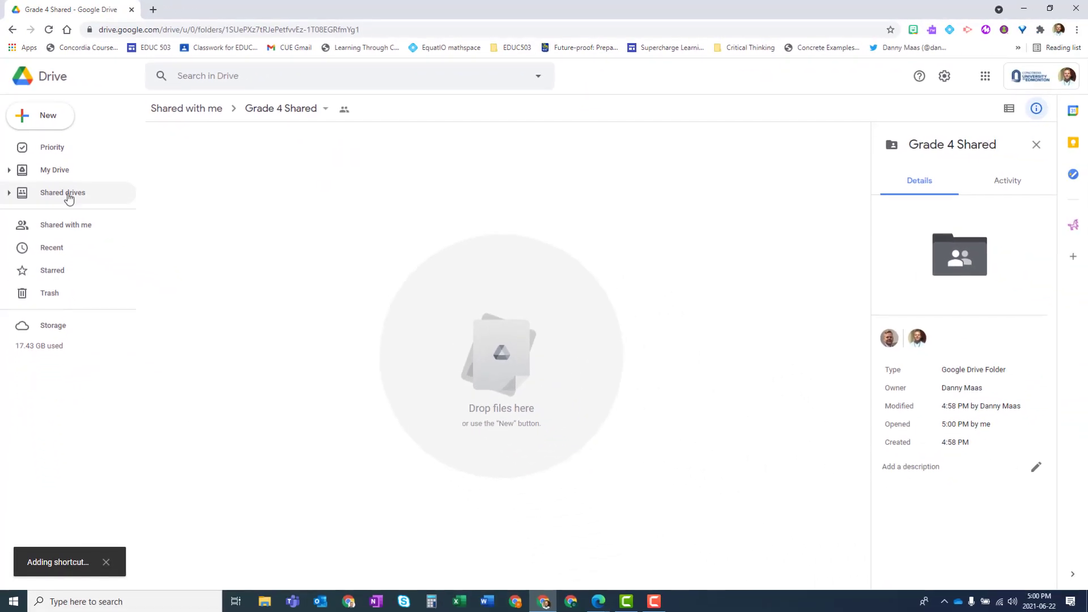
pyautogui.click(54, 174)
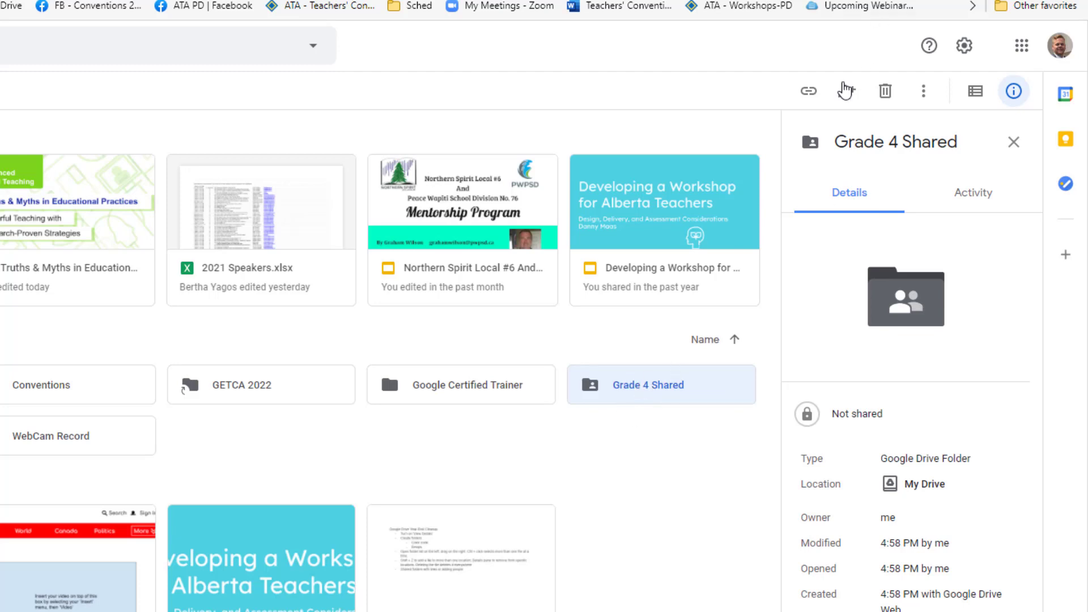
# Step: Back in the owner's account, remove the colleague's access to the Grade 4 Shared folder and save the sharing change
pyautogui.click(845, 94)
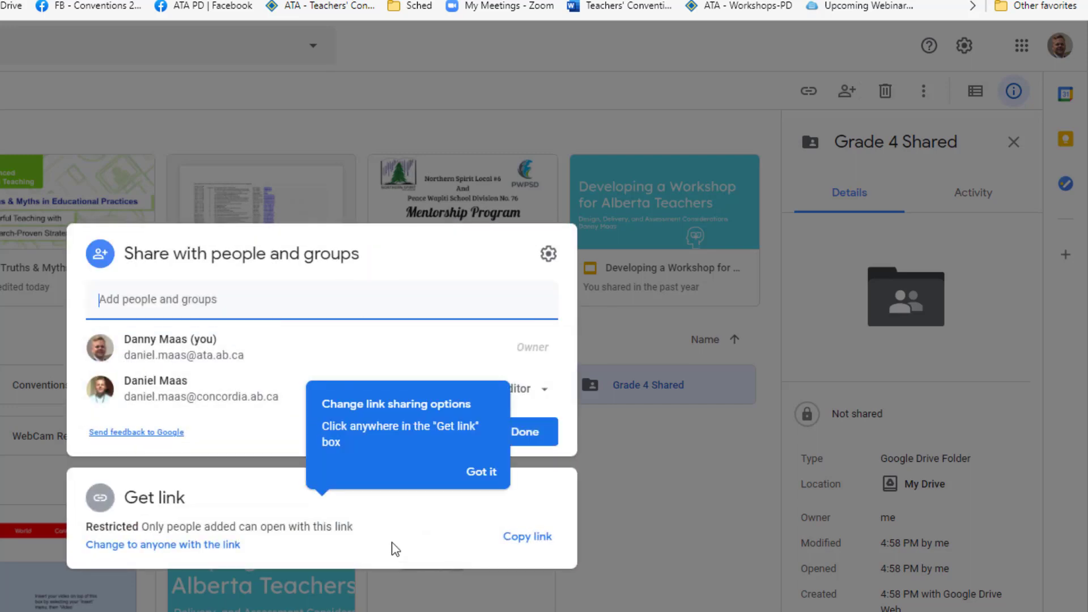
pyautogui.click(481, 471)
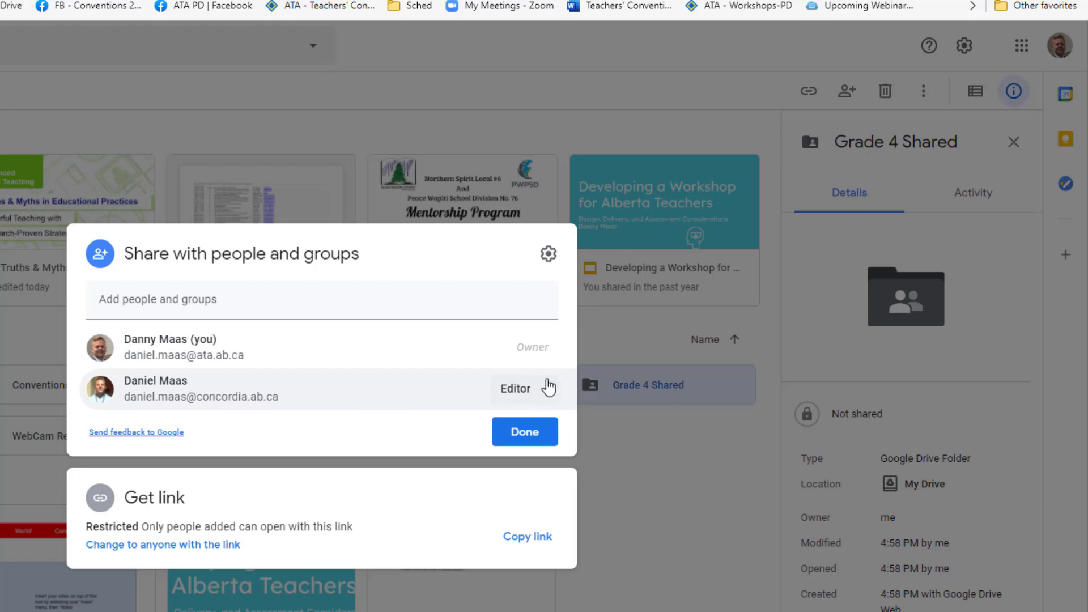
pyautogui.click(544, 390)
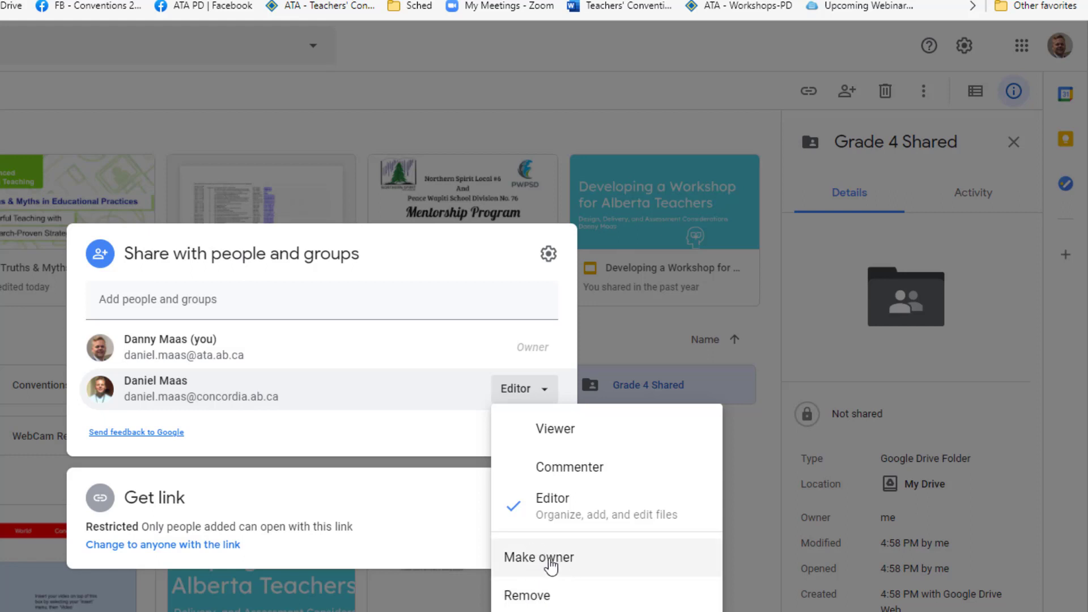
pyautogui.moveTo(297, 399)
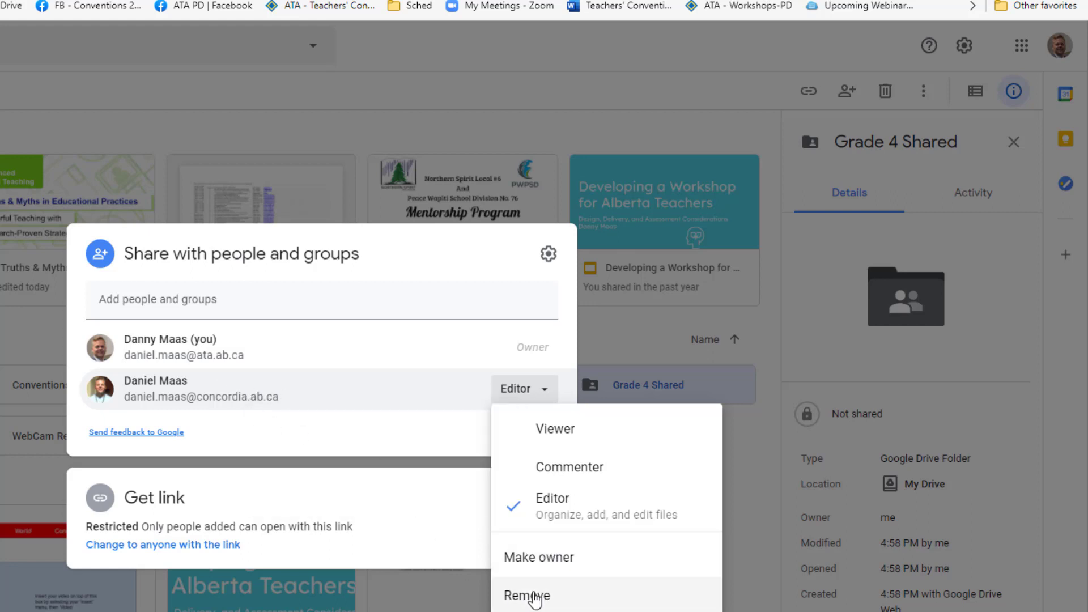
pyautogui.click(533, 596)
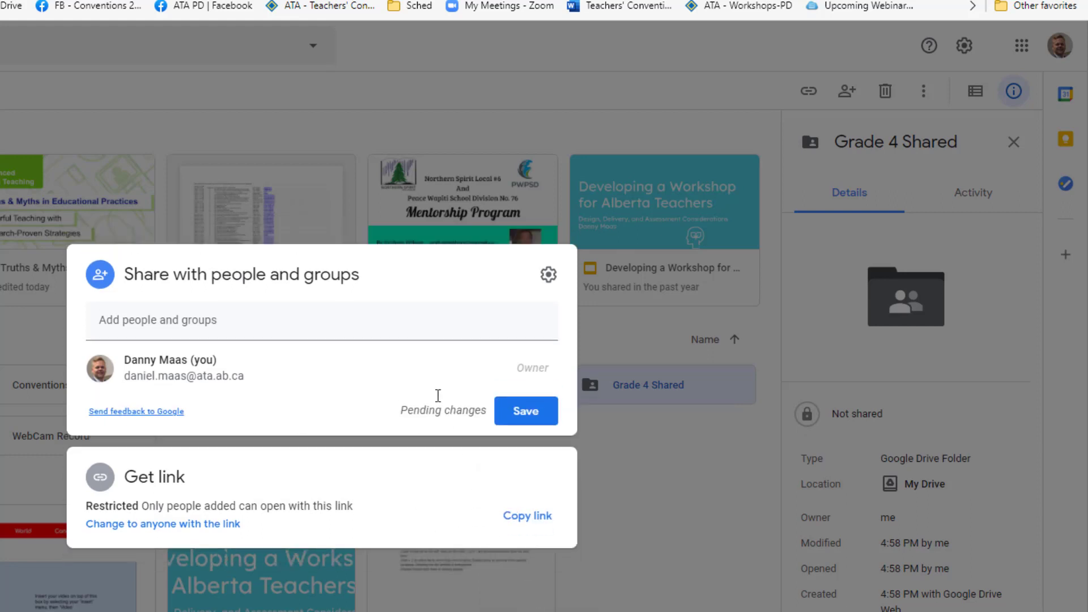
pyautogui.click(537, 413)
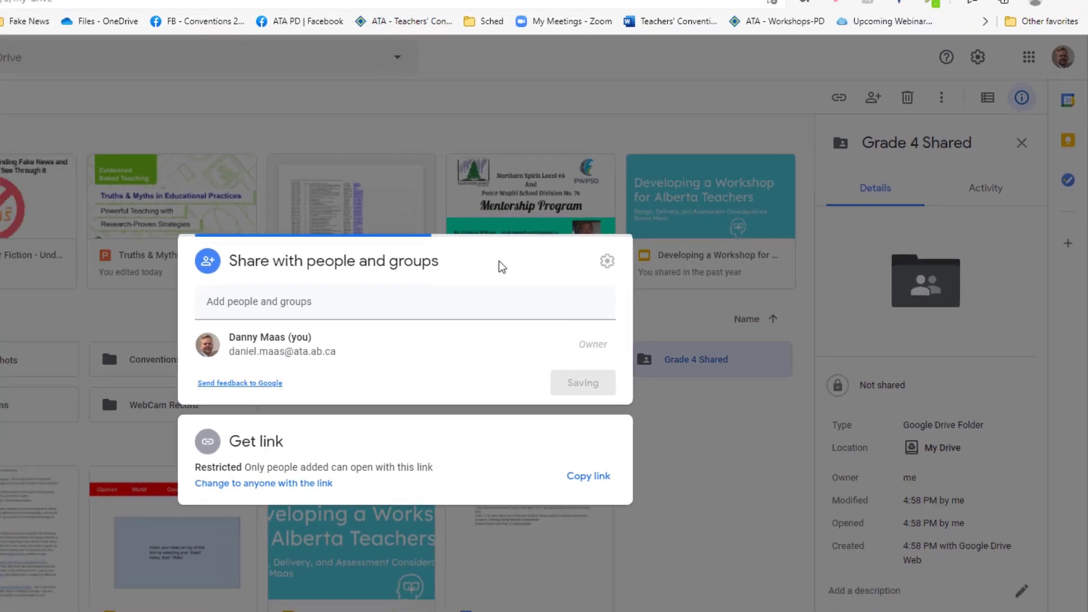